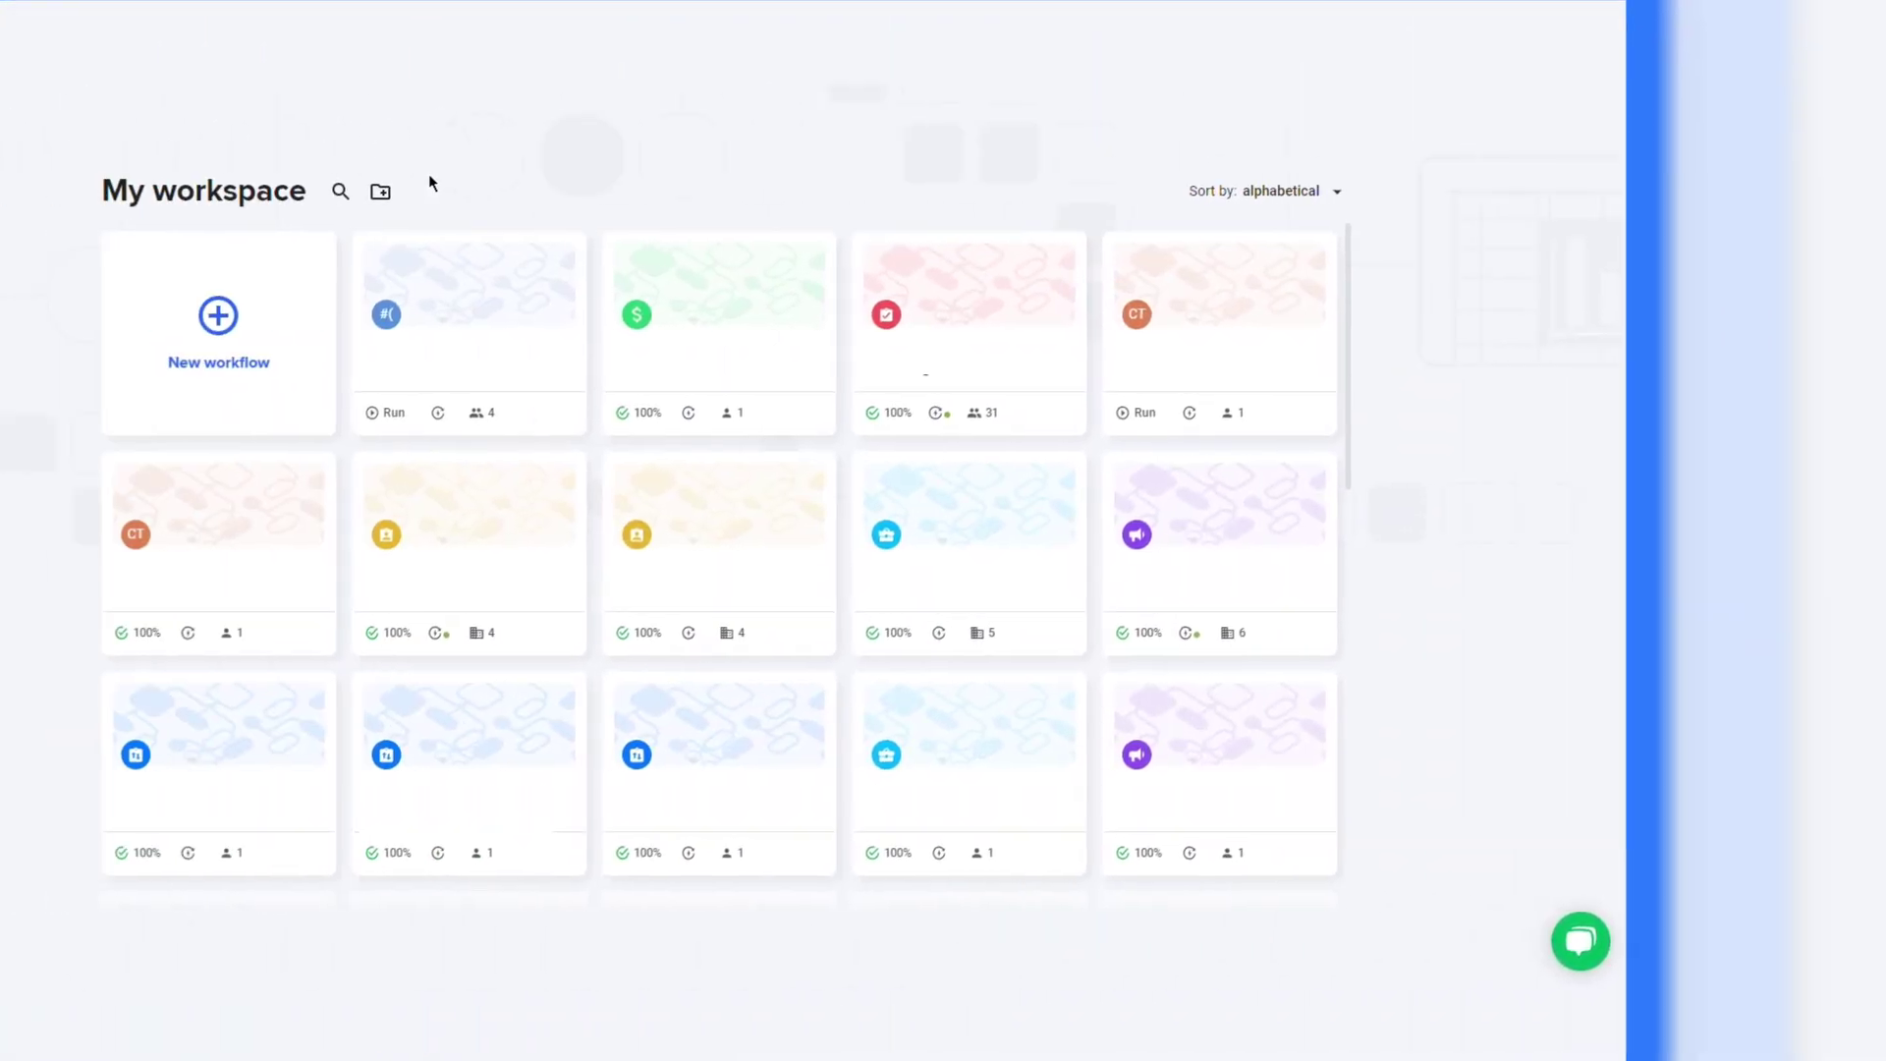
Create a new workflow titled 'Excel to Data Studio' with a connection sourcing from Sheet file(s)
{"action": "left_click", "coordinate": [527, 308]}
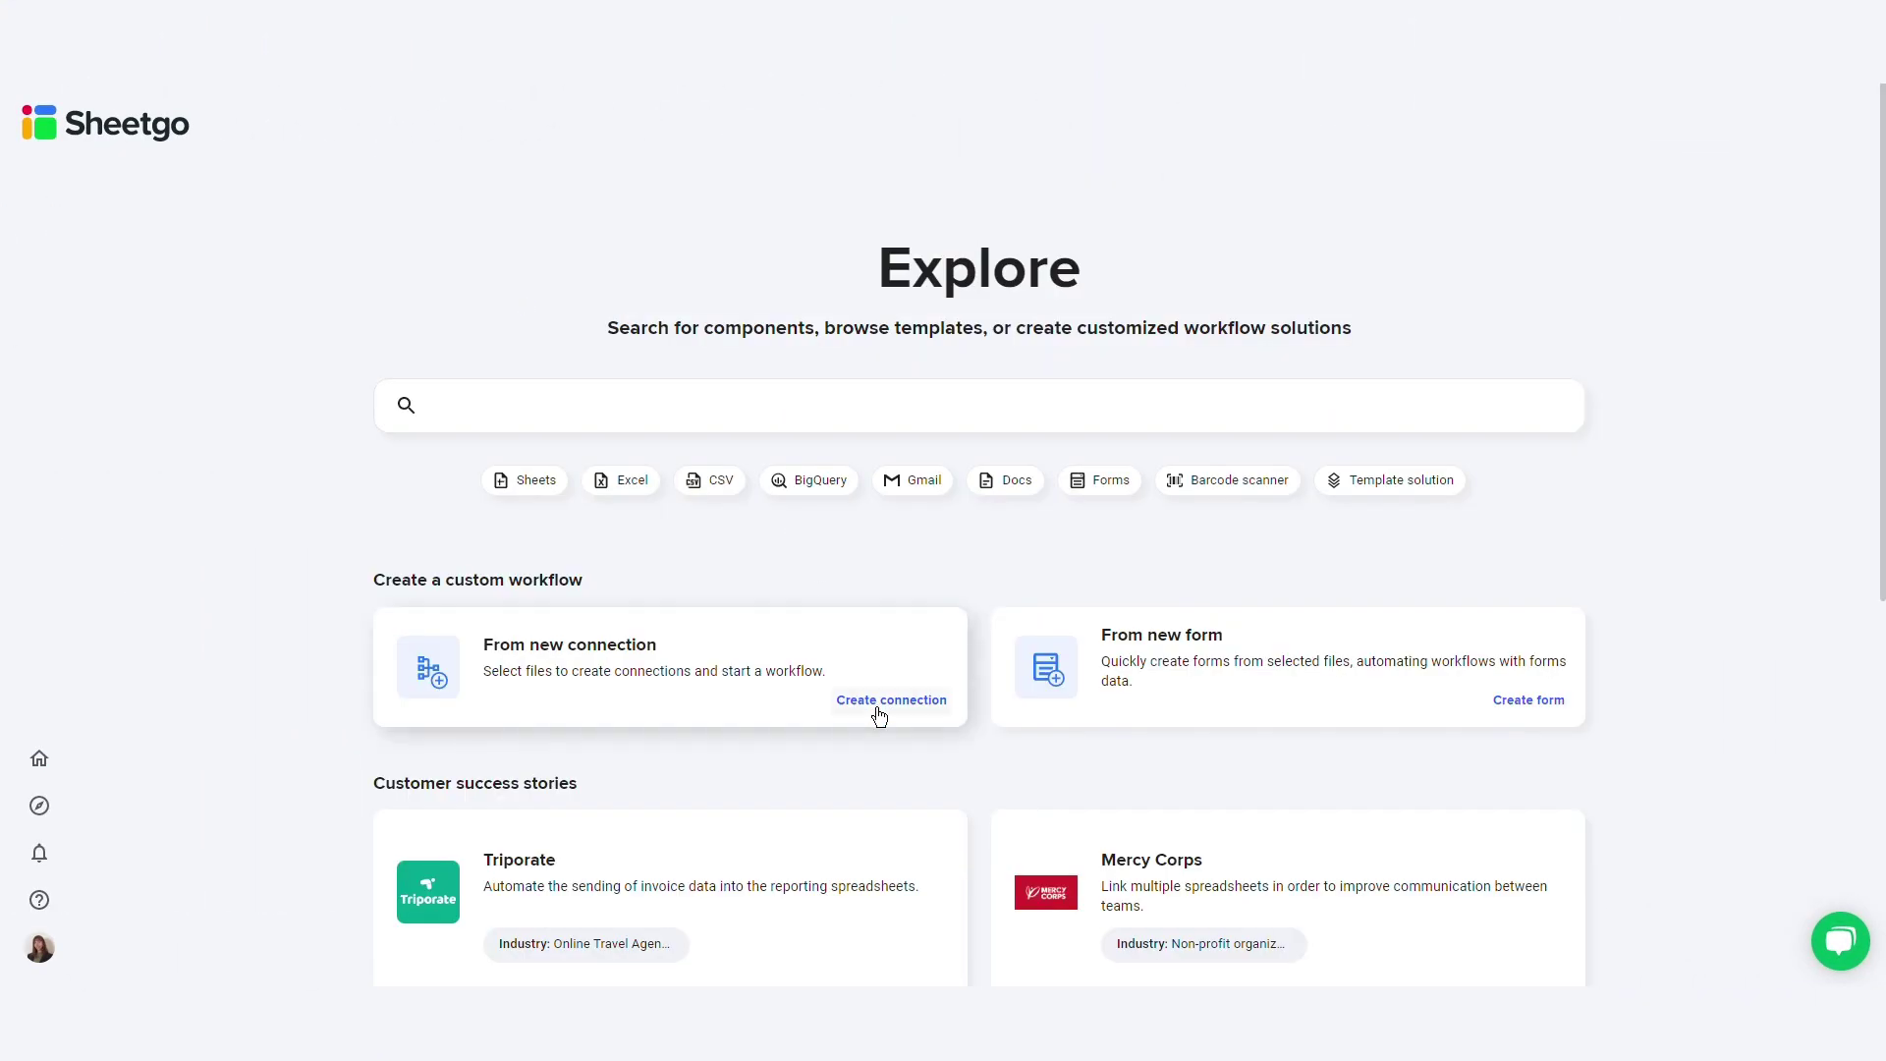
{"action": "left_click", "coordinate": [879, 714]}
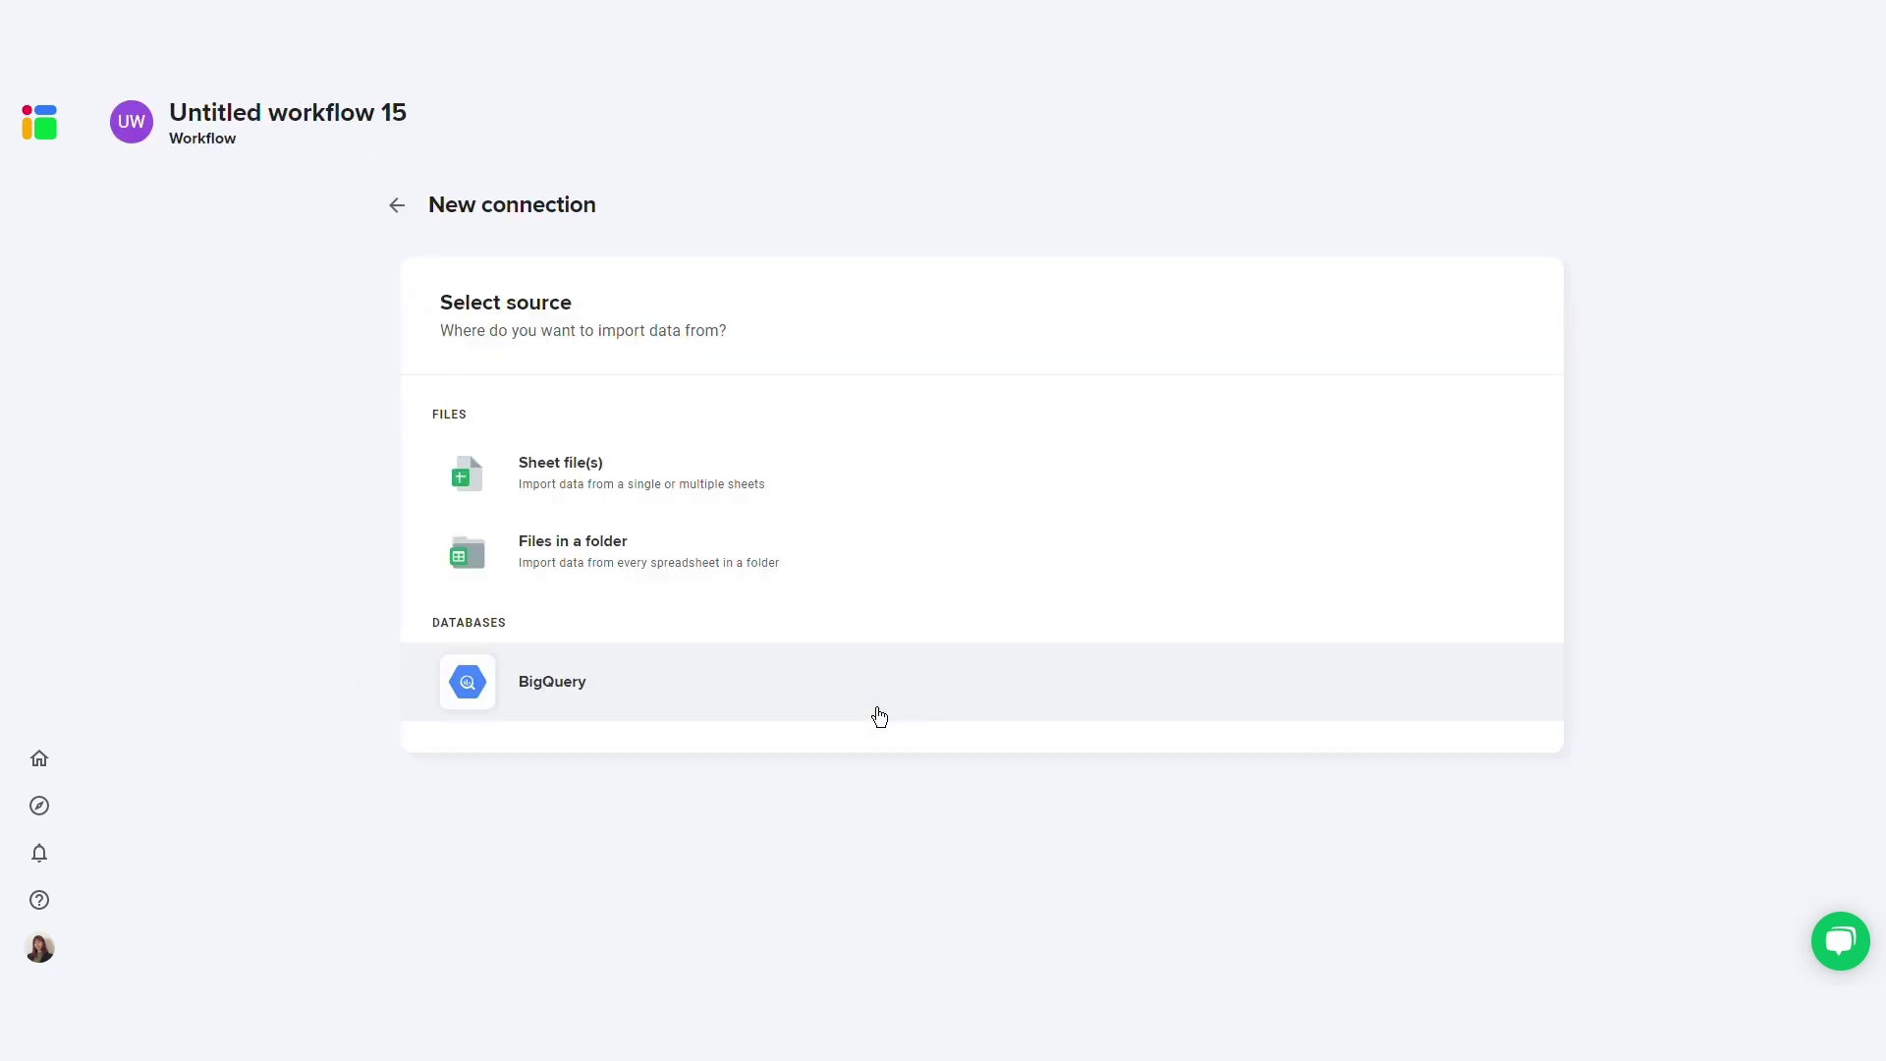
{"action": "left_click", "coordinate": [398, 132]}
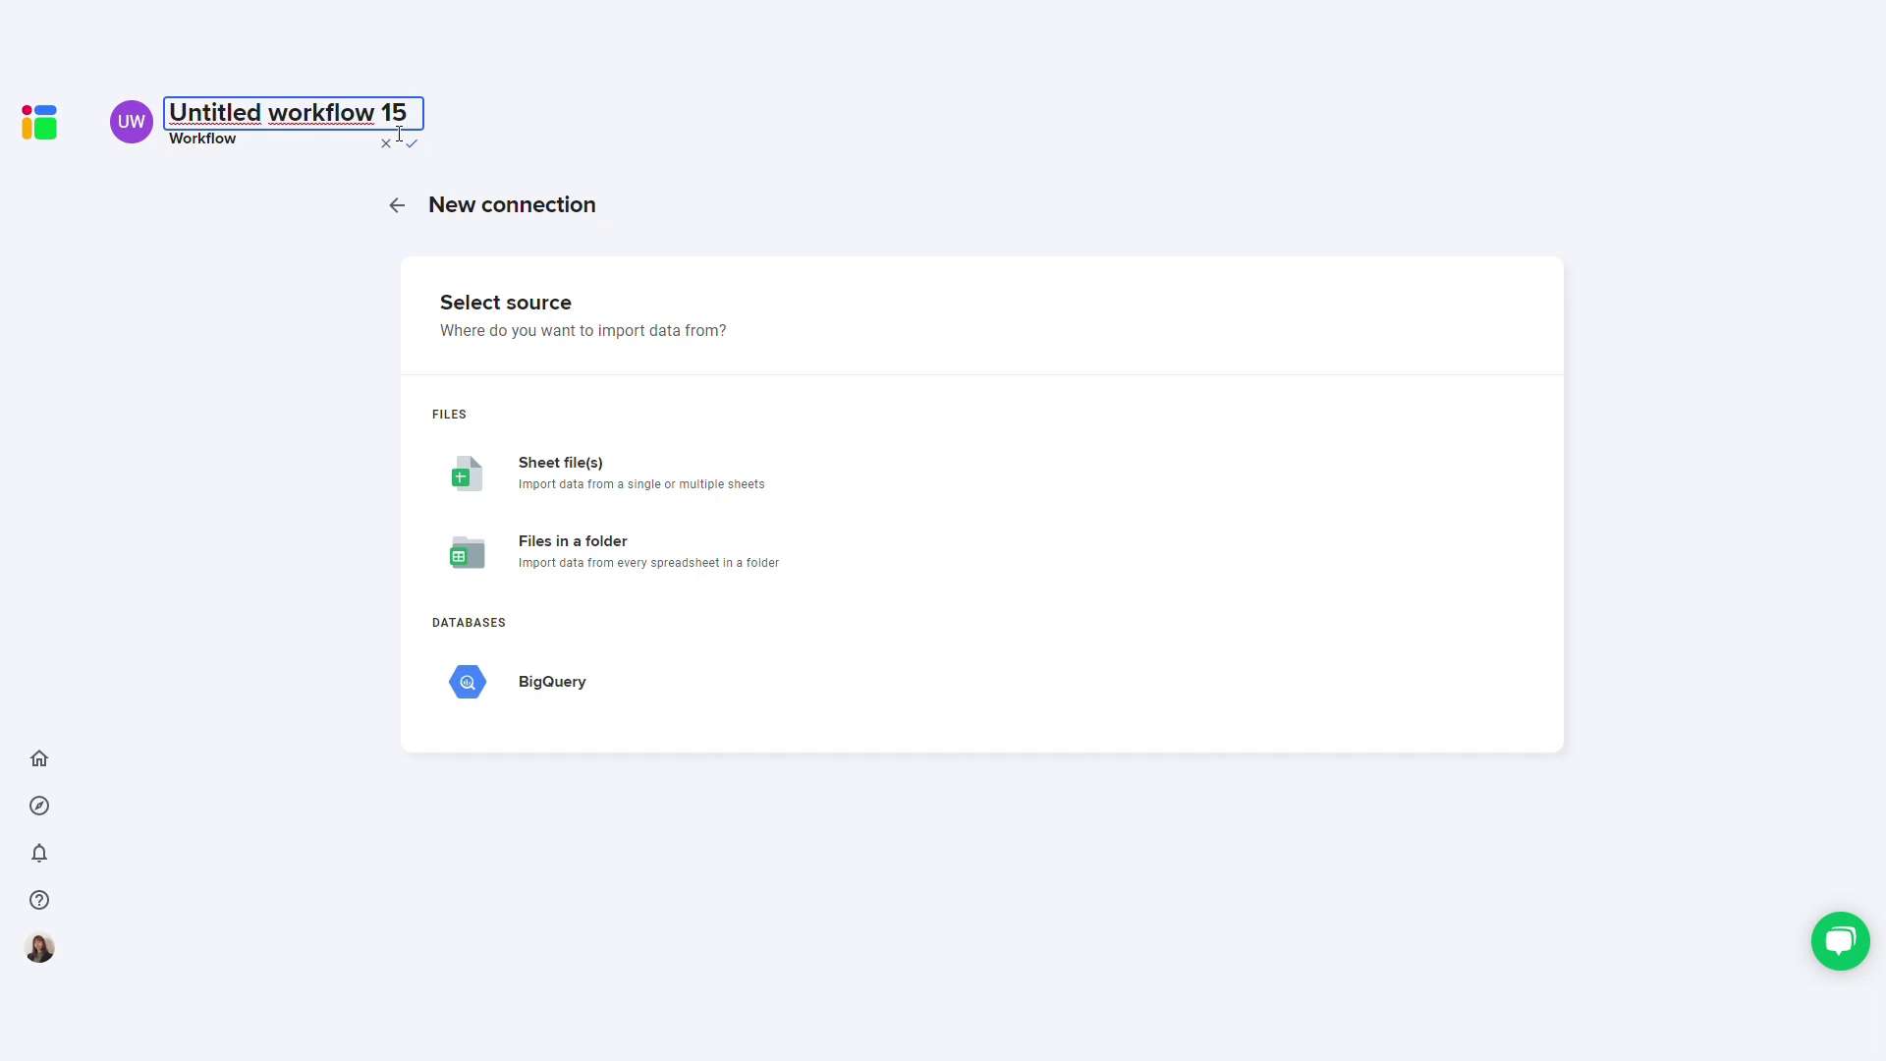
{"action": "key", "text": "ctrl+a"}
{"action": "key", "text": "BackSpace"}
{"action": "type", "text": "Exce"}
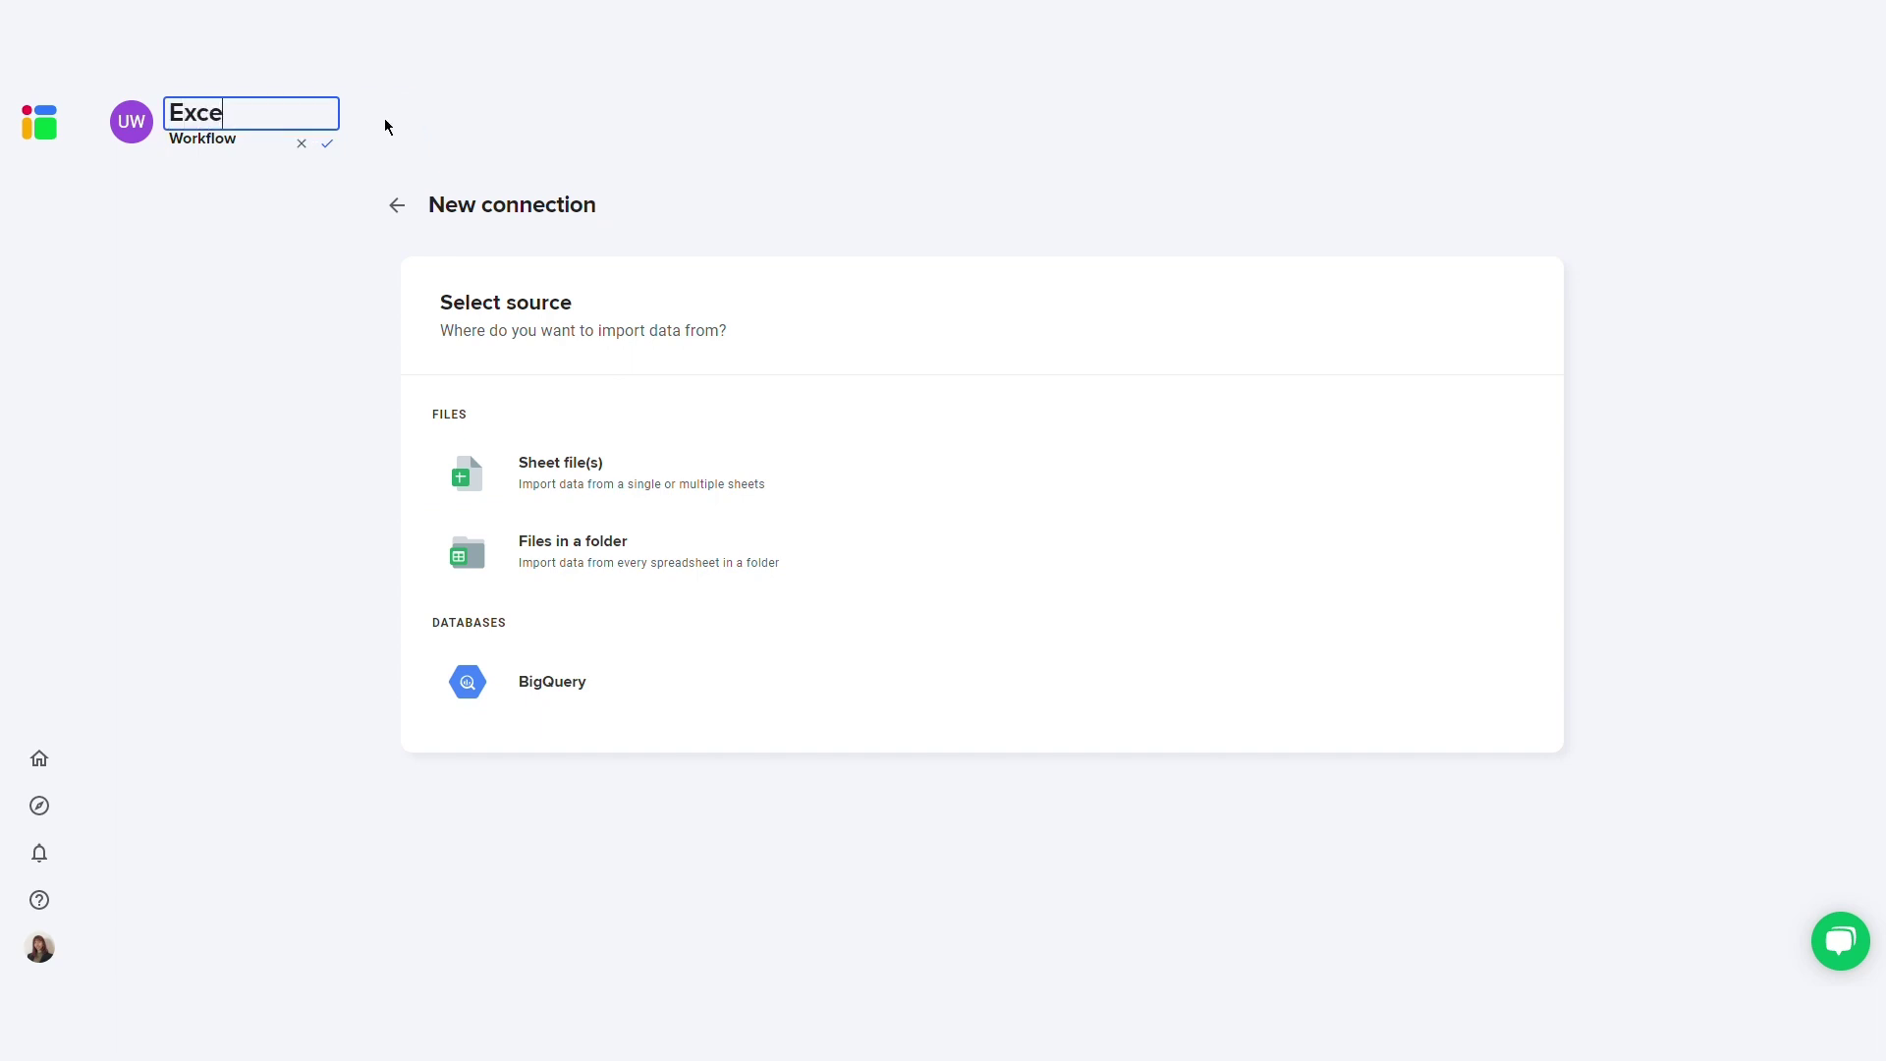
{"action": "type", "text": "l to Data St"}
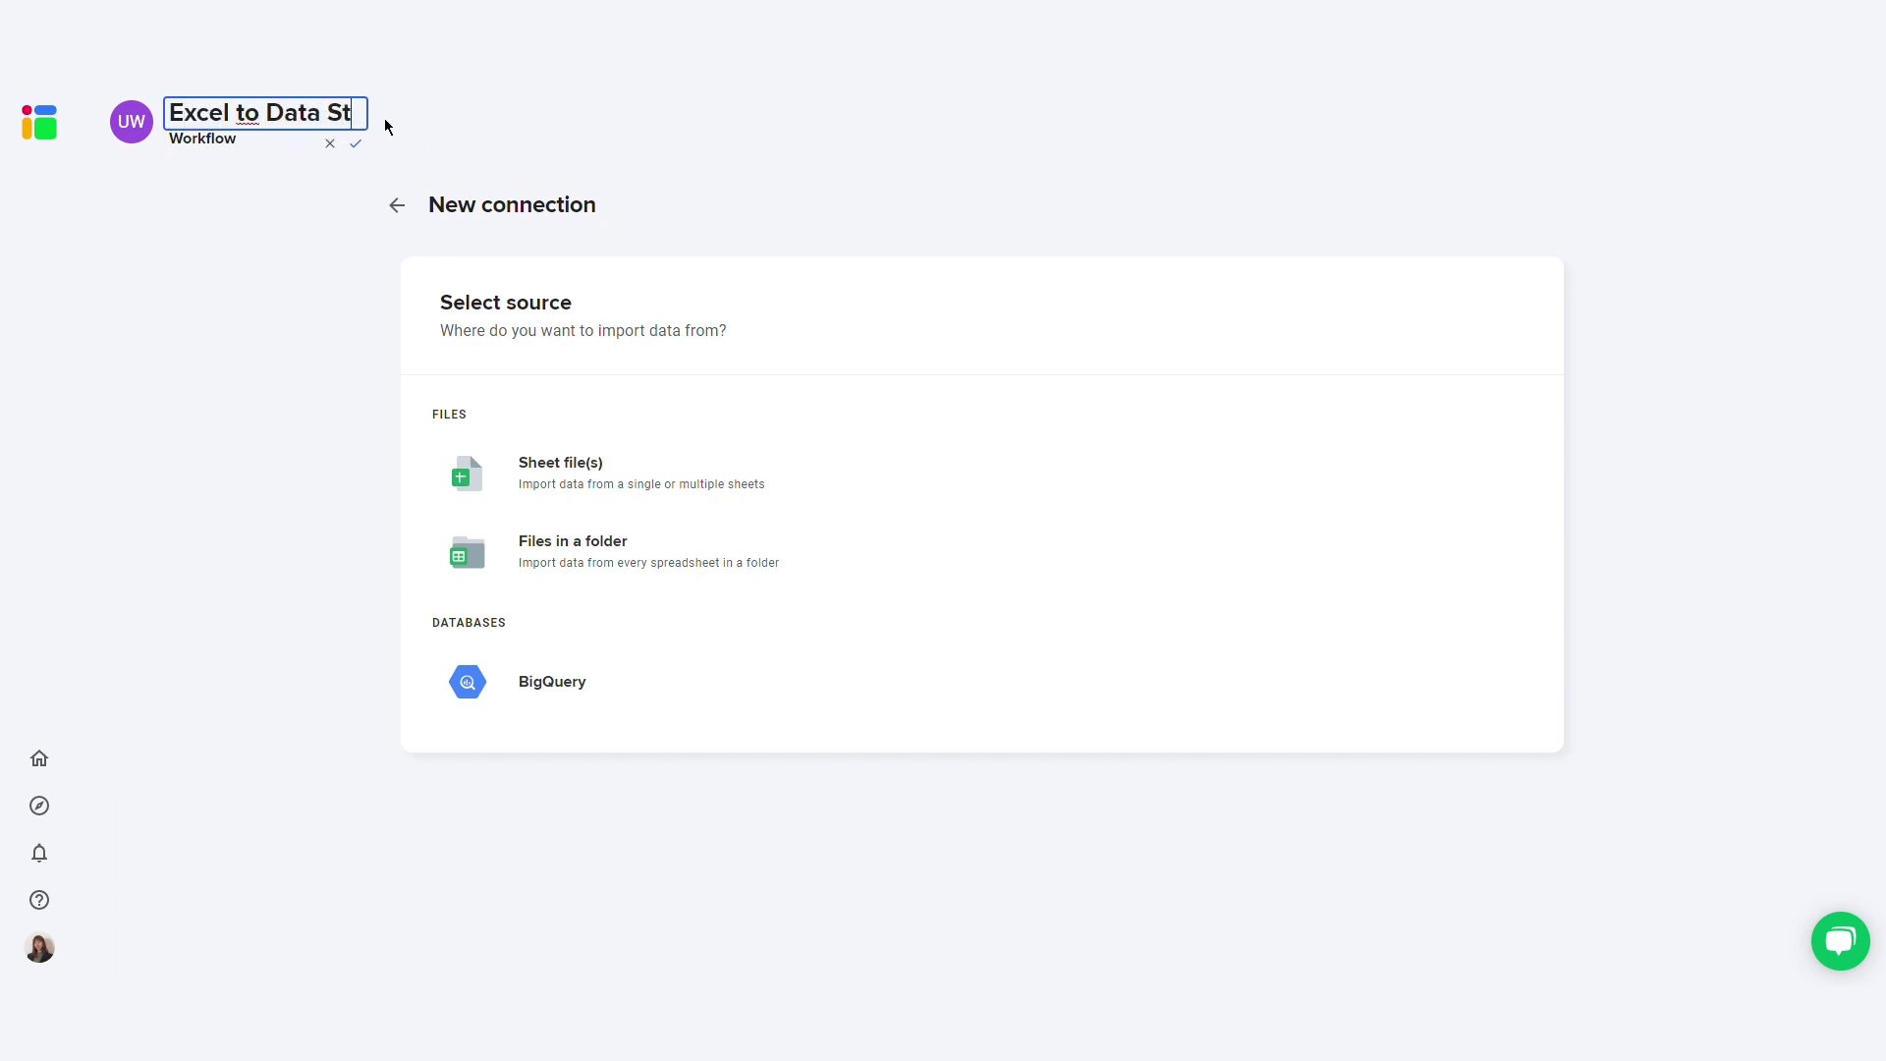
{"action": "type", "text": "udio"}
{"action": "key", "text": "Return"}
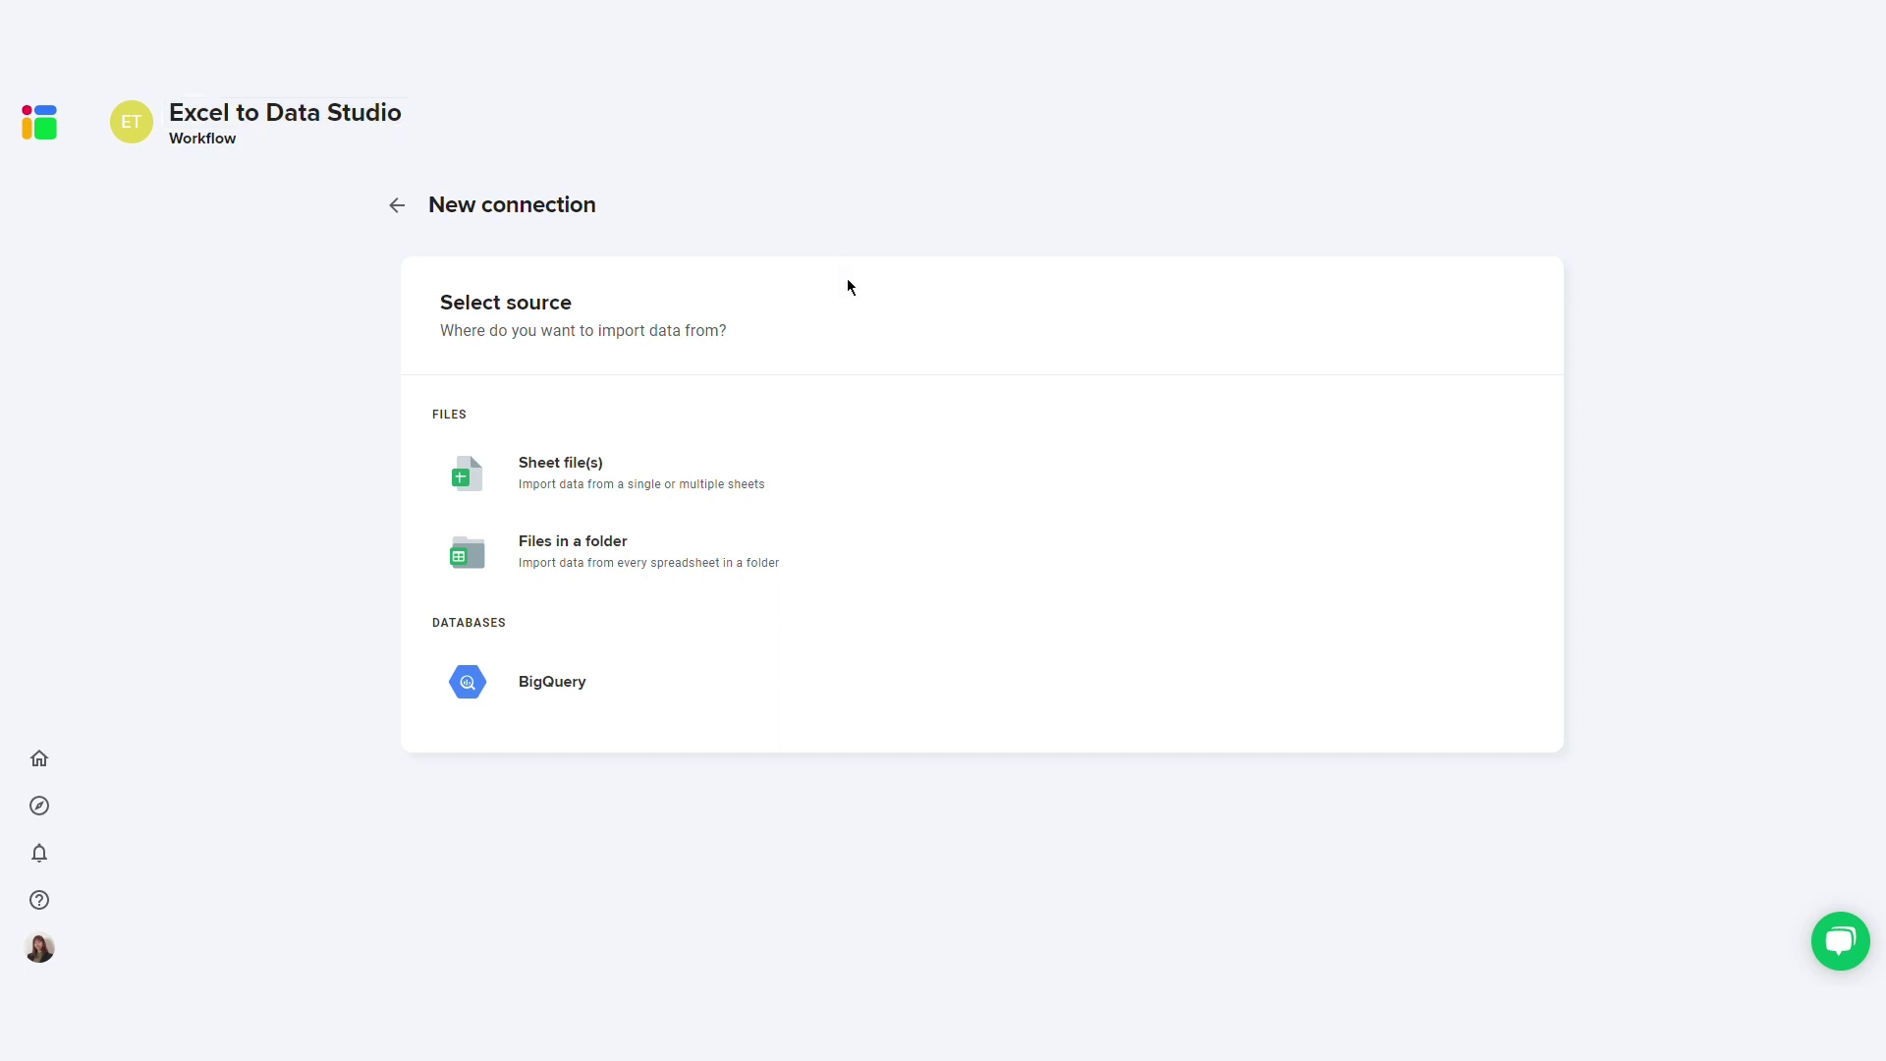
{"action": "left_click", "coordinate": [860, 473]}
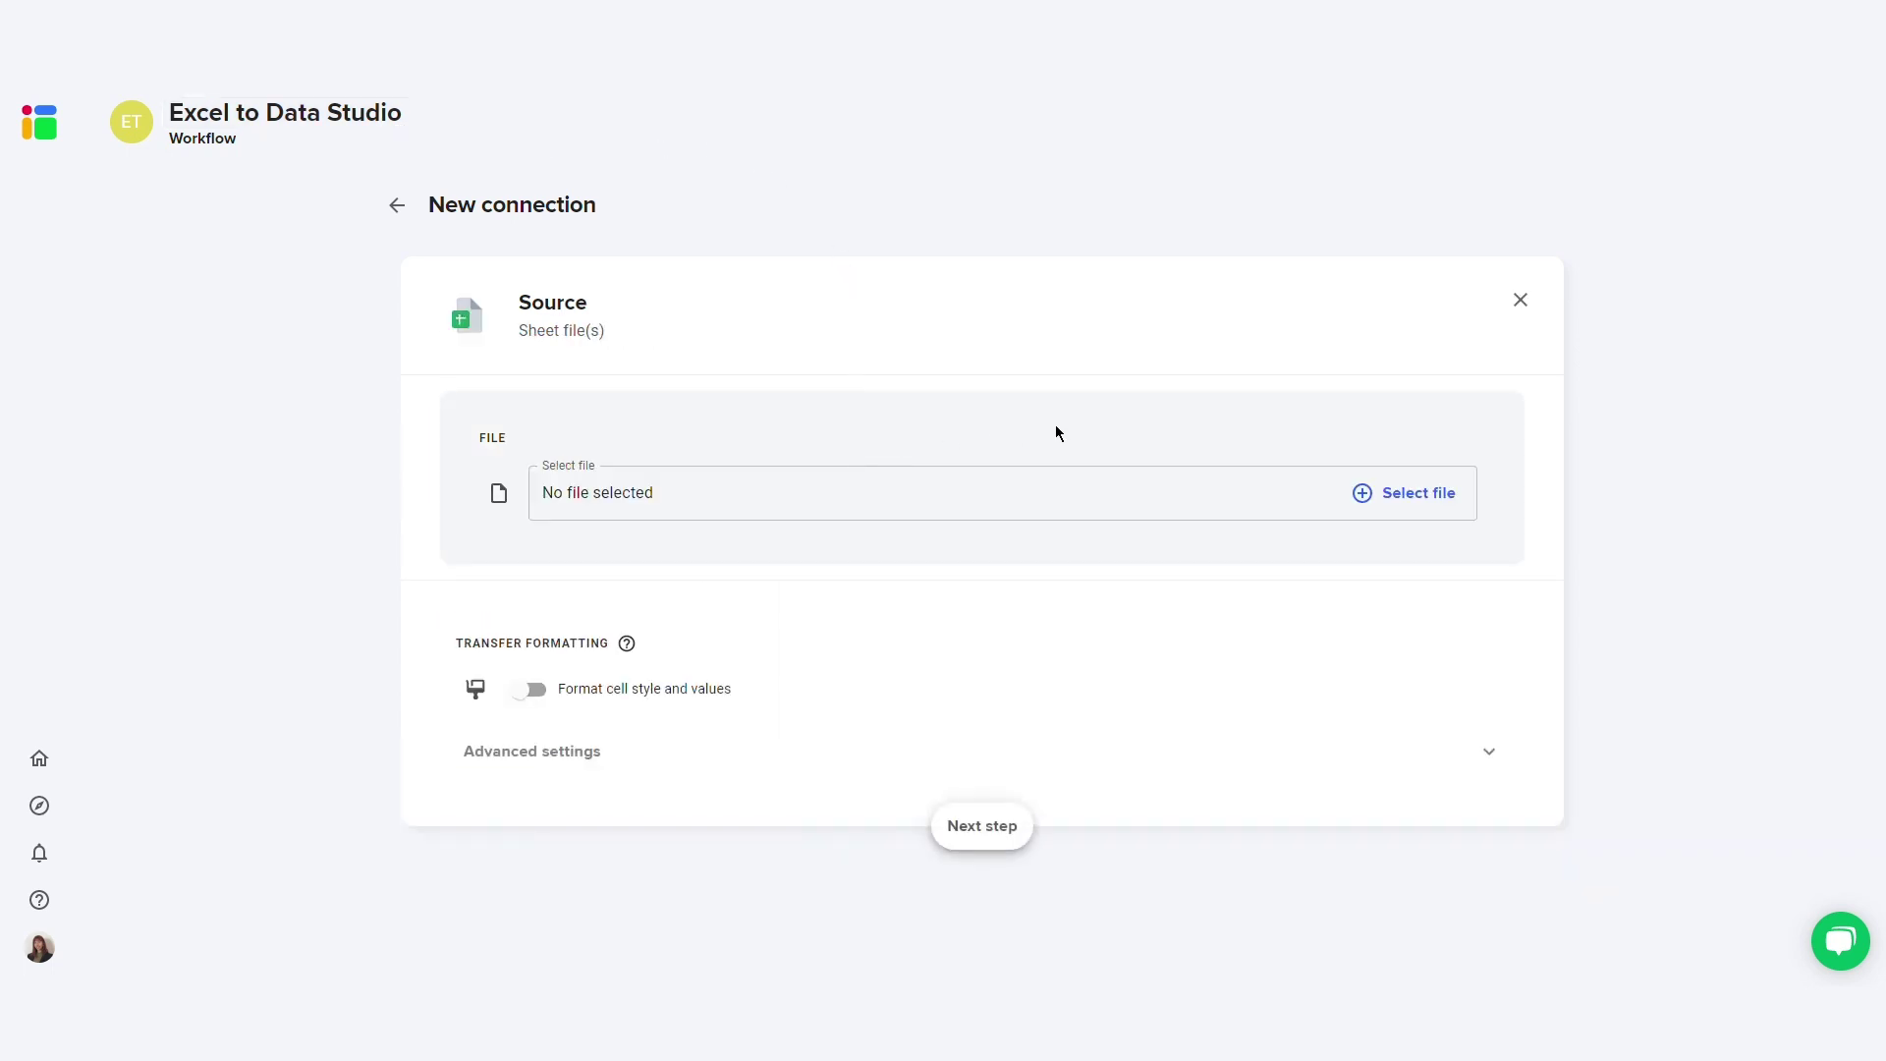
Pick File for GDS.xlsx from Cloud storage as the source and continue to the next step
{"action": "left_click", "coordinate": [1379, 503]}
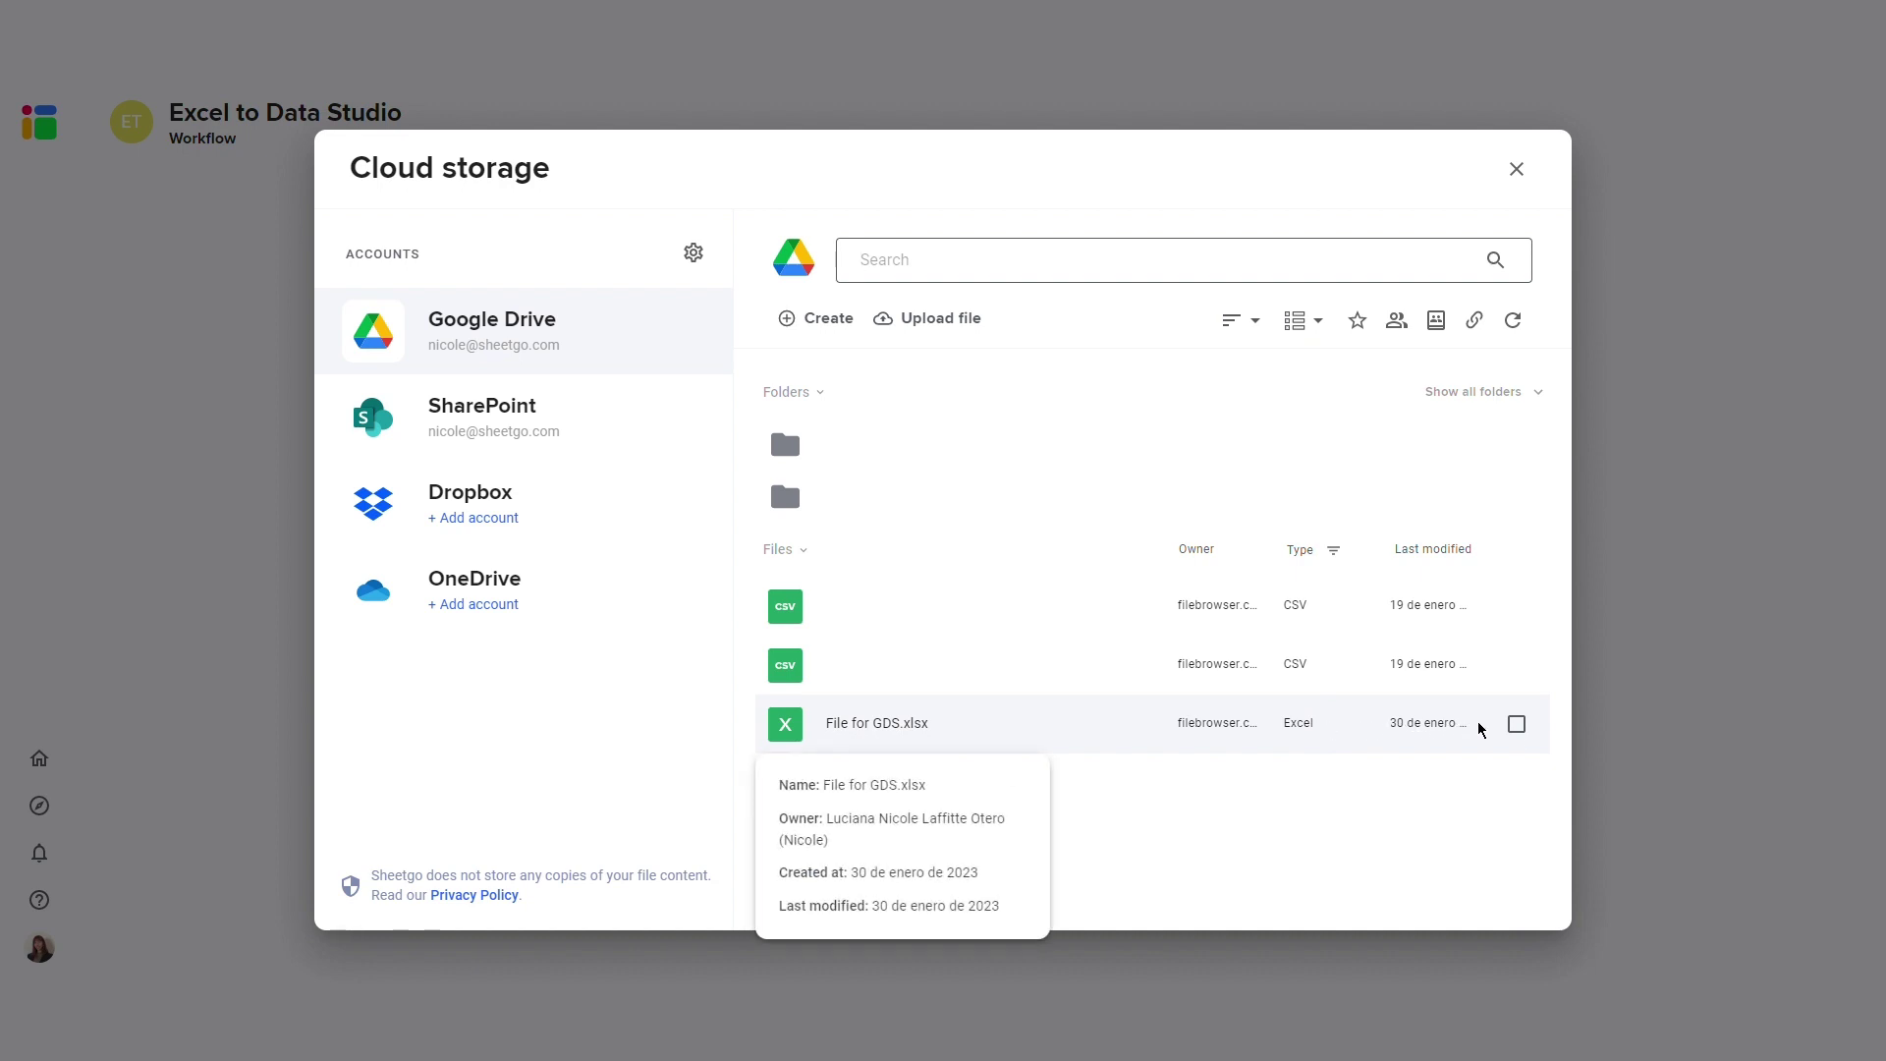
{"action": "left_click", "coordinate": [1518, 725]}
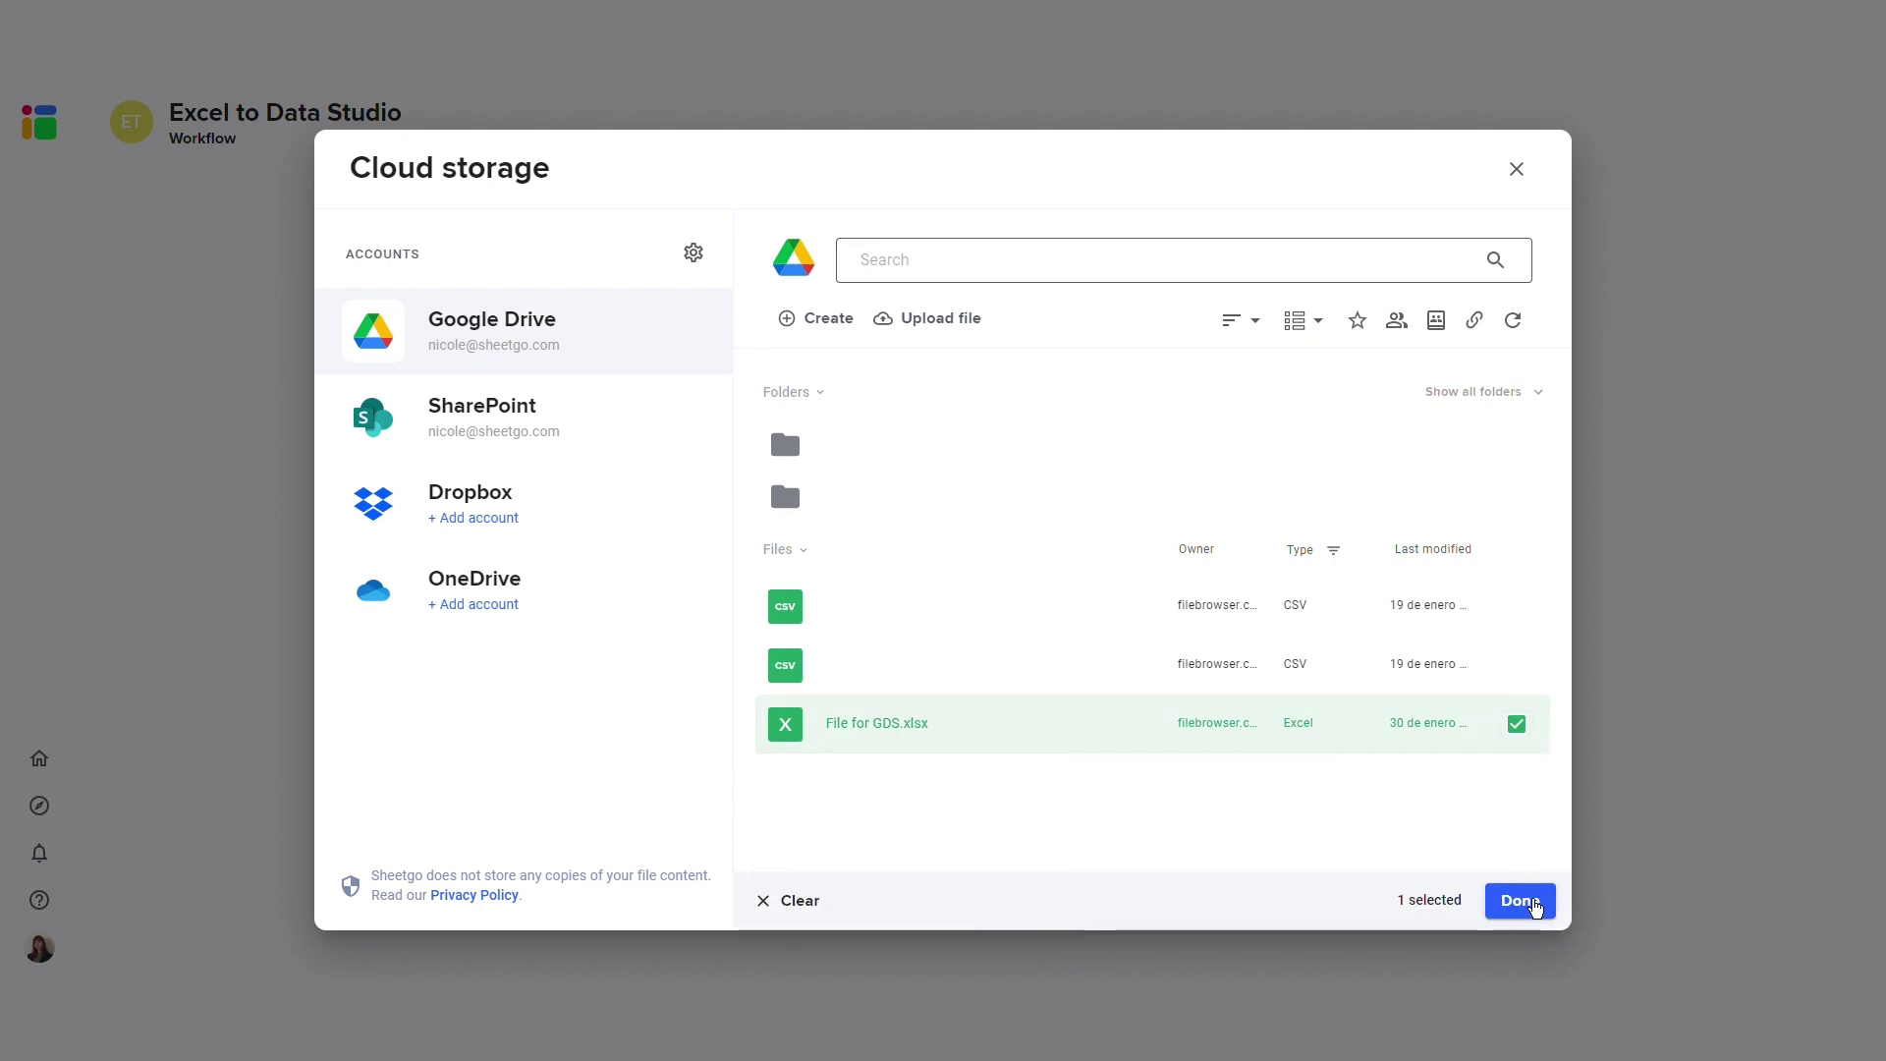
{"action": "left_click", "coordinate": [1523, 899]}
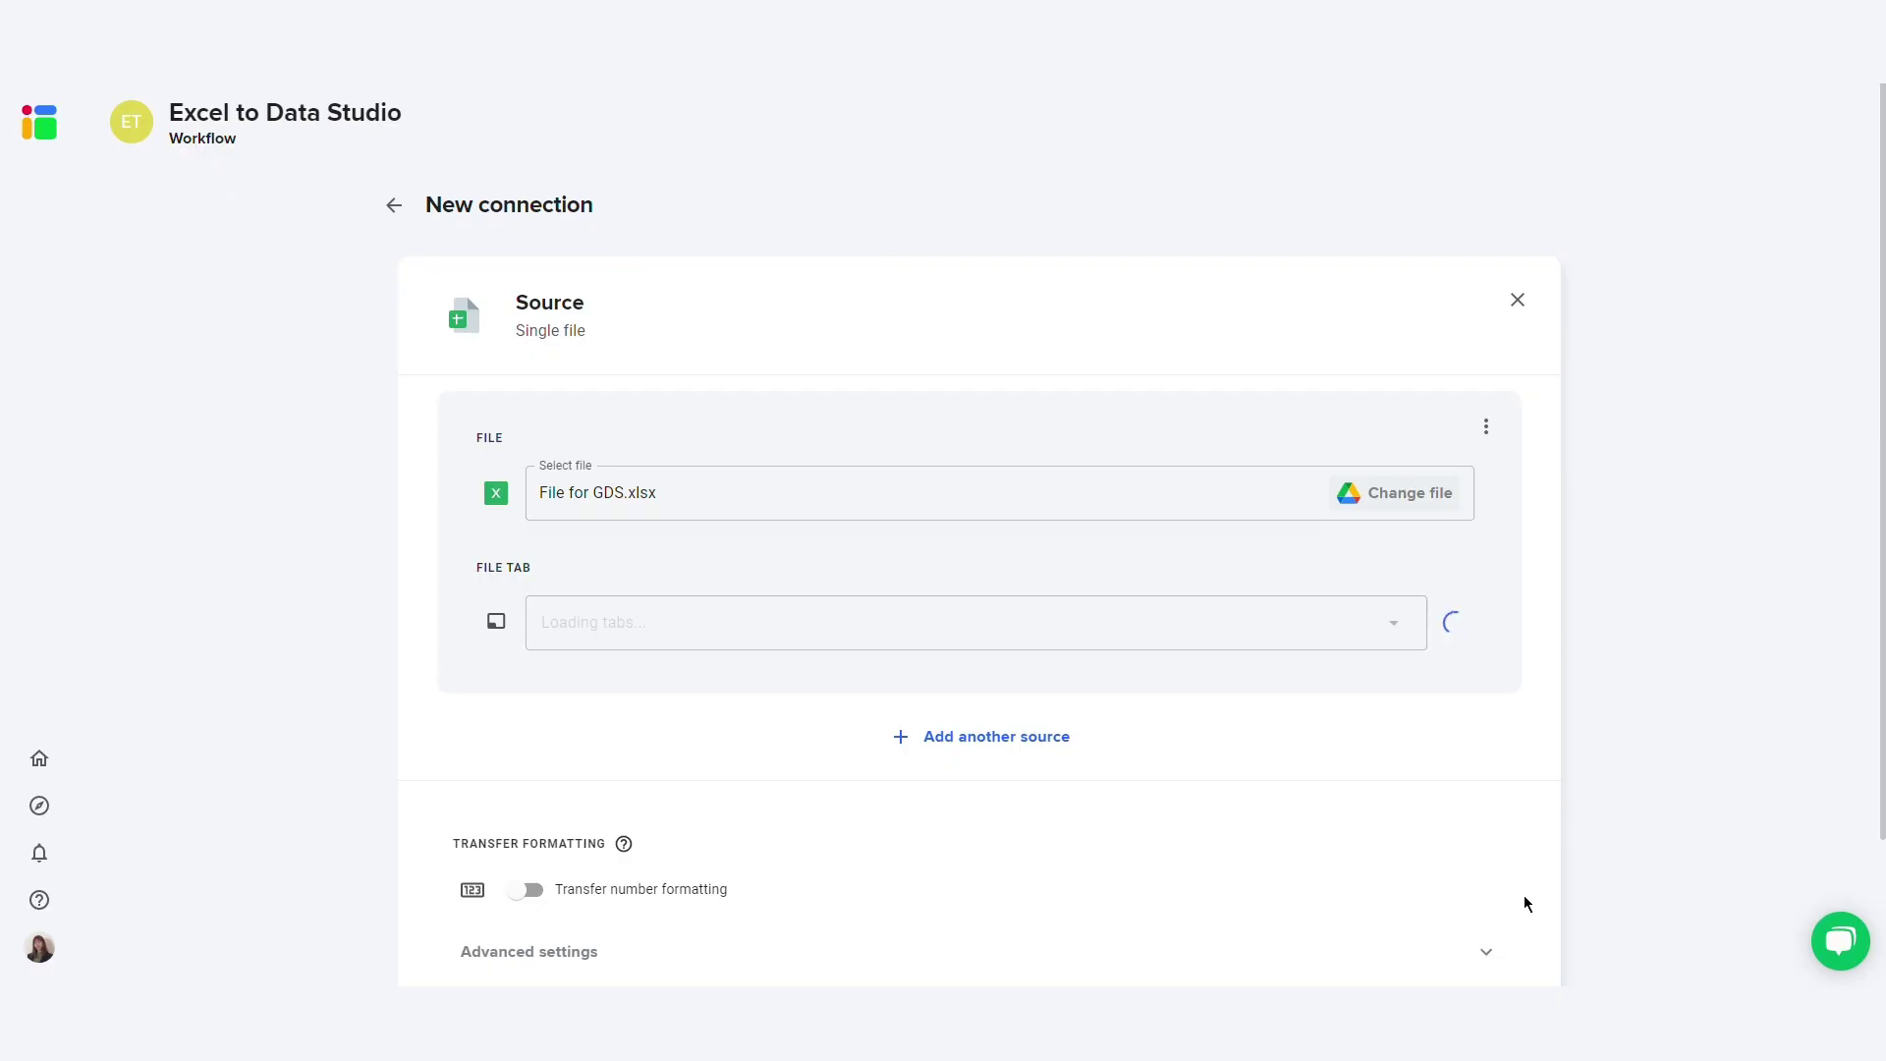
{"action": "scroll", "coordinate": [1361, 682], "scroll_direction": "down", "scroll_amount": 1}
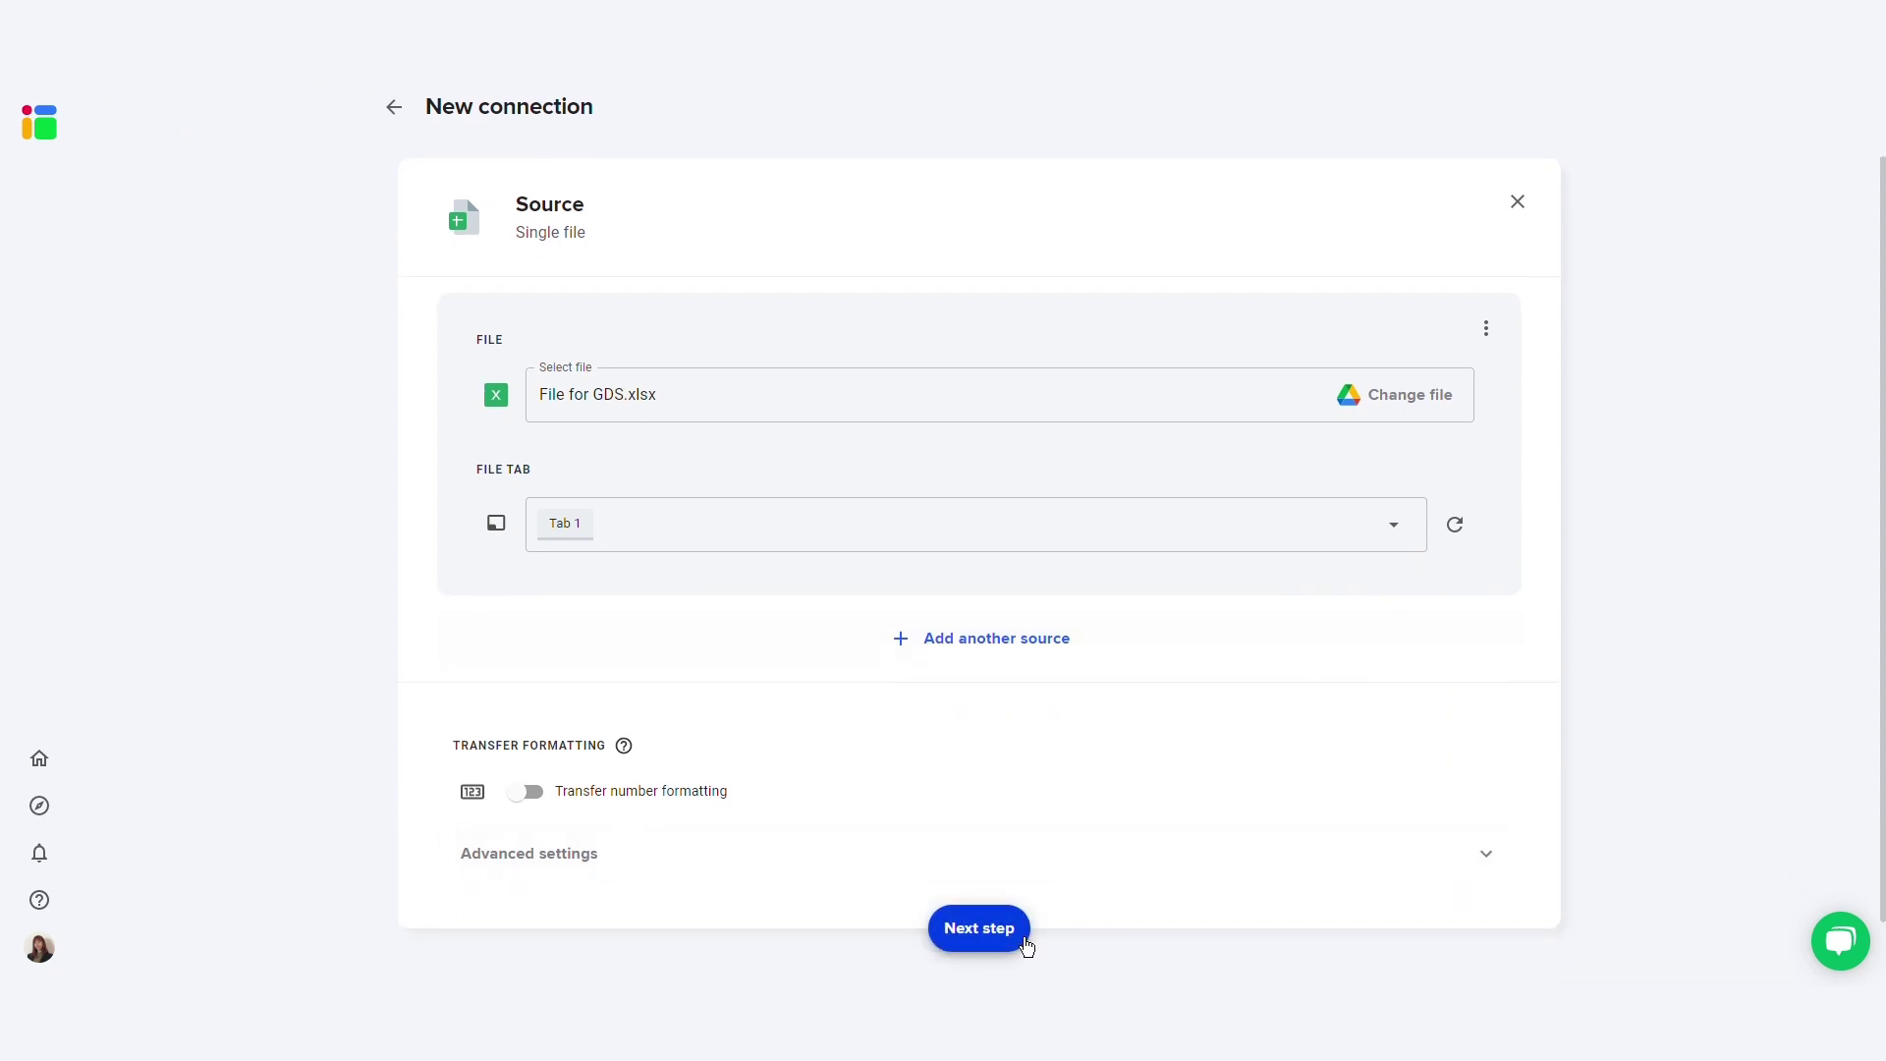
{"action": "left_click", "coordinate": [1026, 945]}
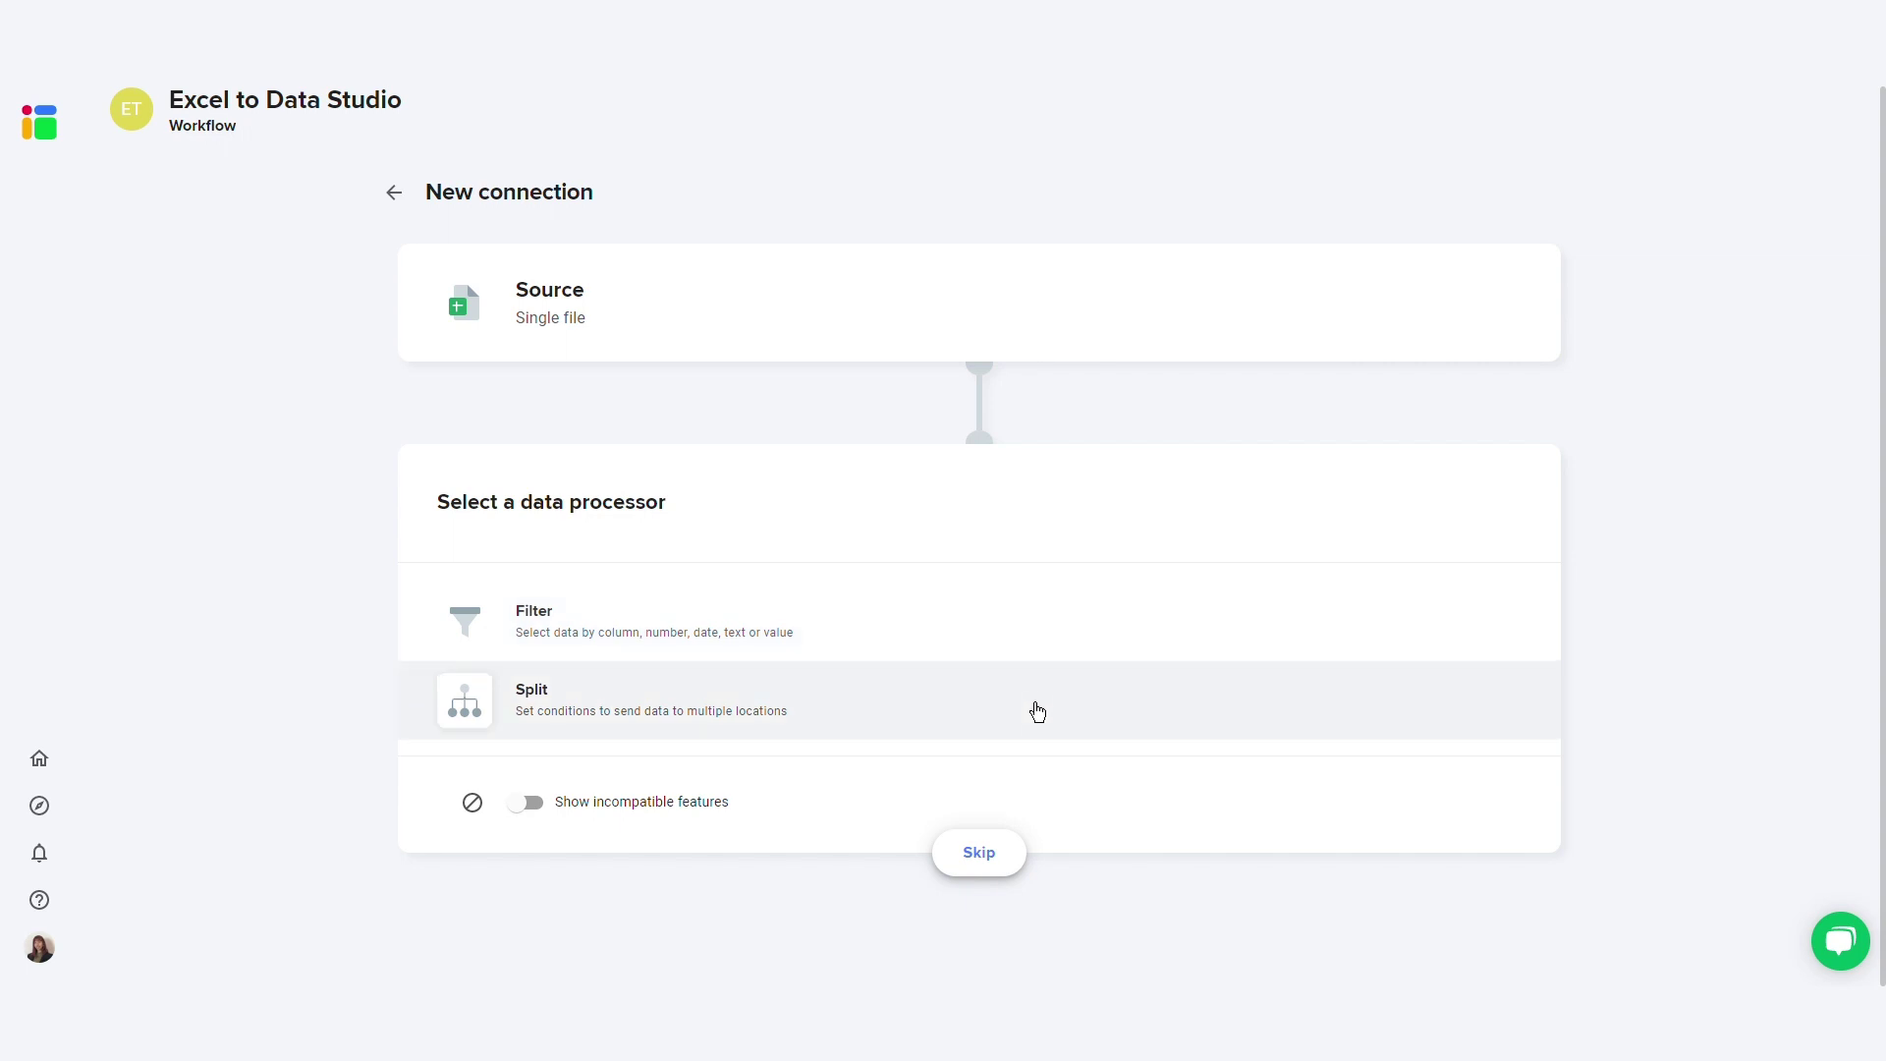
Skip the data processor and choose Sheet file(s) as the destination
{"action": "left_click", "coordinate": [980, 852]}
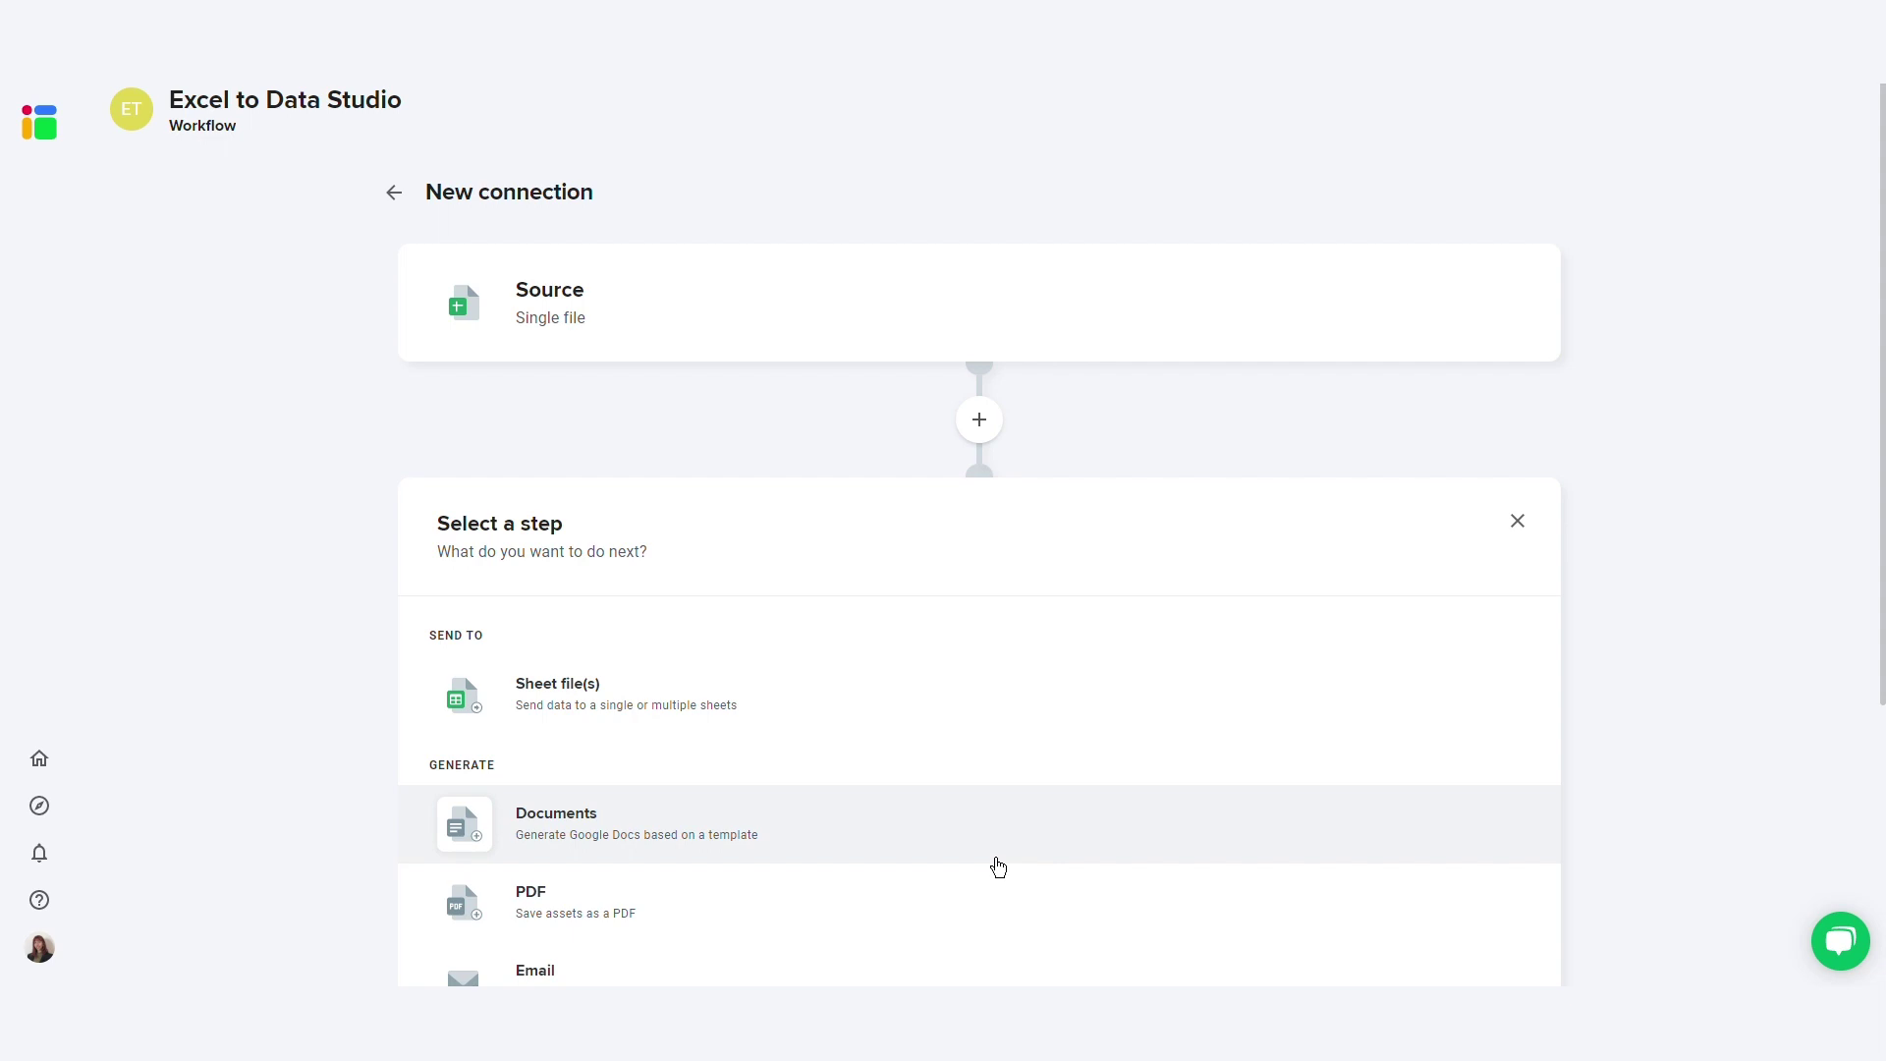
{"action": "left_click", "coordinate": [1030, 718]}
{"action": "scroll", "coordinate": [1017, 707], "scroll_direction": "down", "scroll_amount": 2}
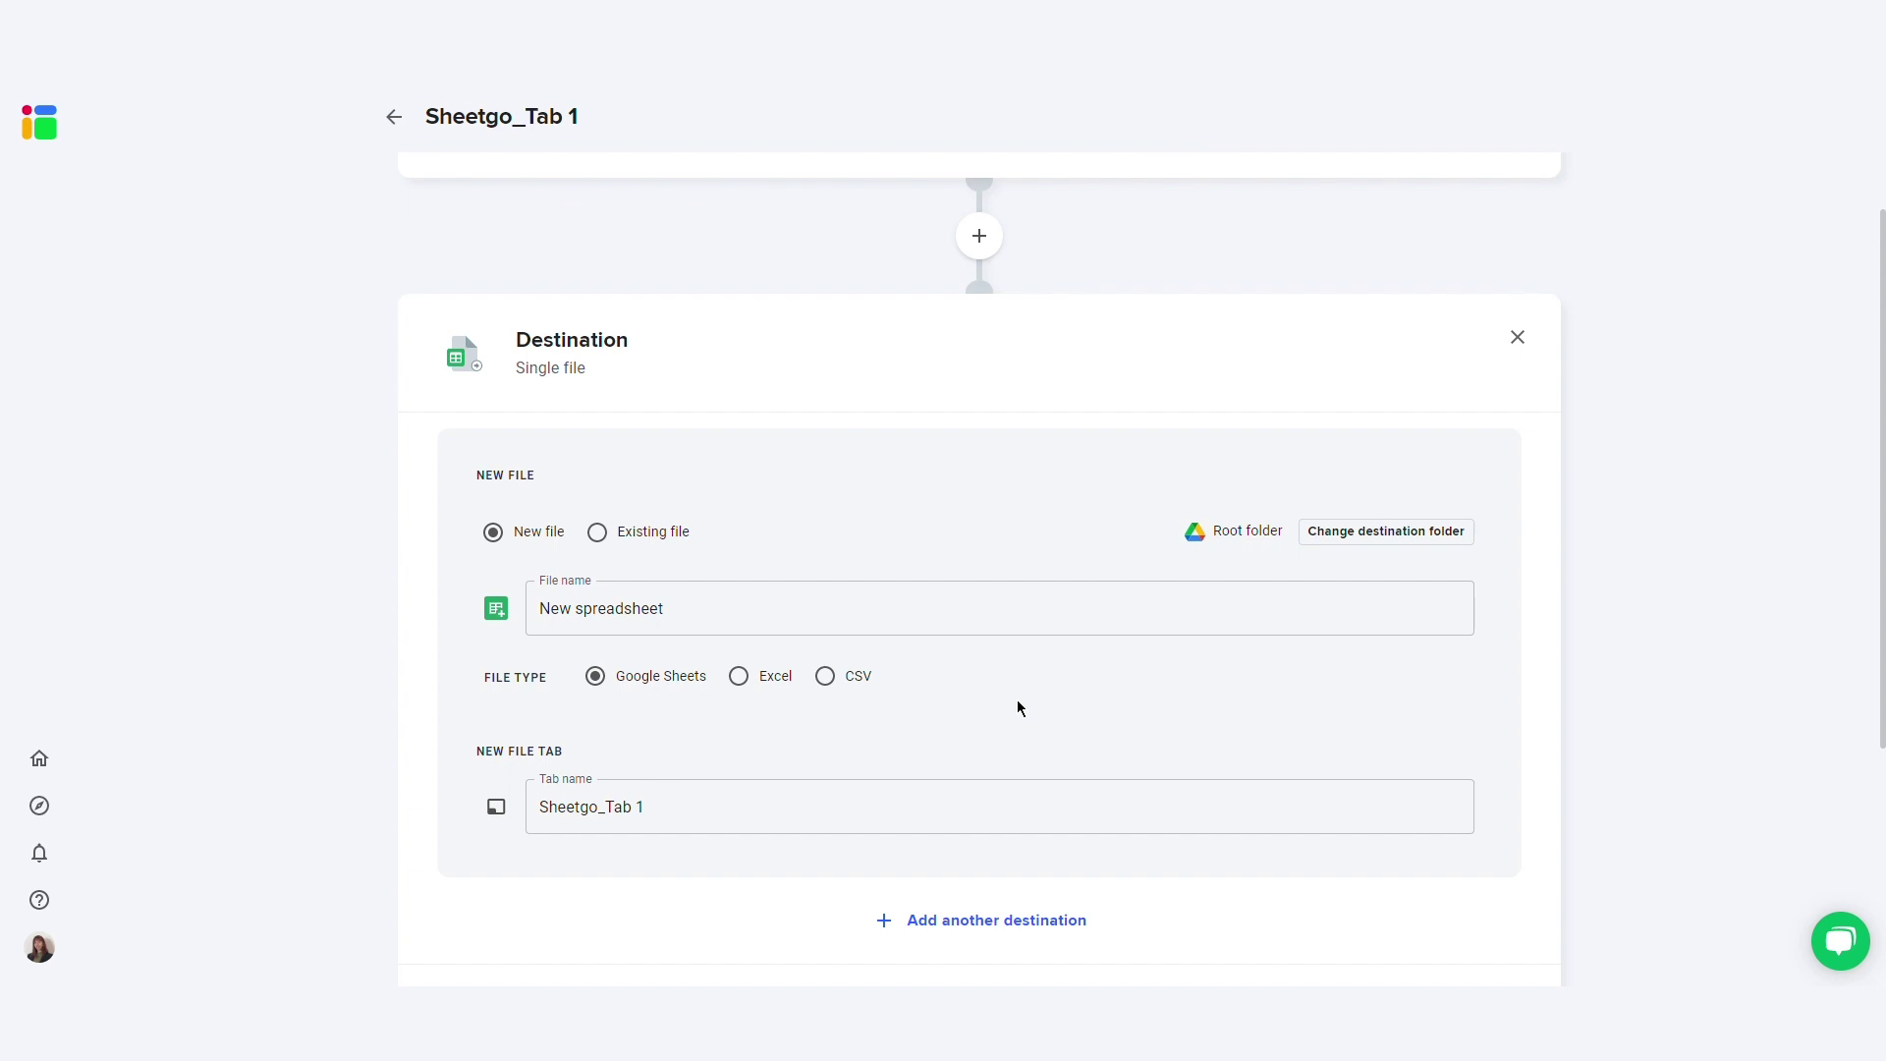
Name the new file 'Excel to Data Studio' with tab 'Data', then finish and save the workflow
{"action": "left_click", "coordinate": [996, 630]}
{"action": "key", "text": "ctrl+a"}
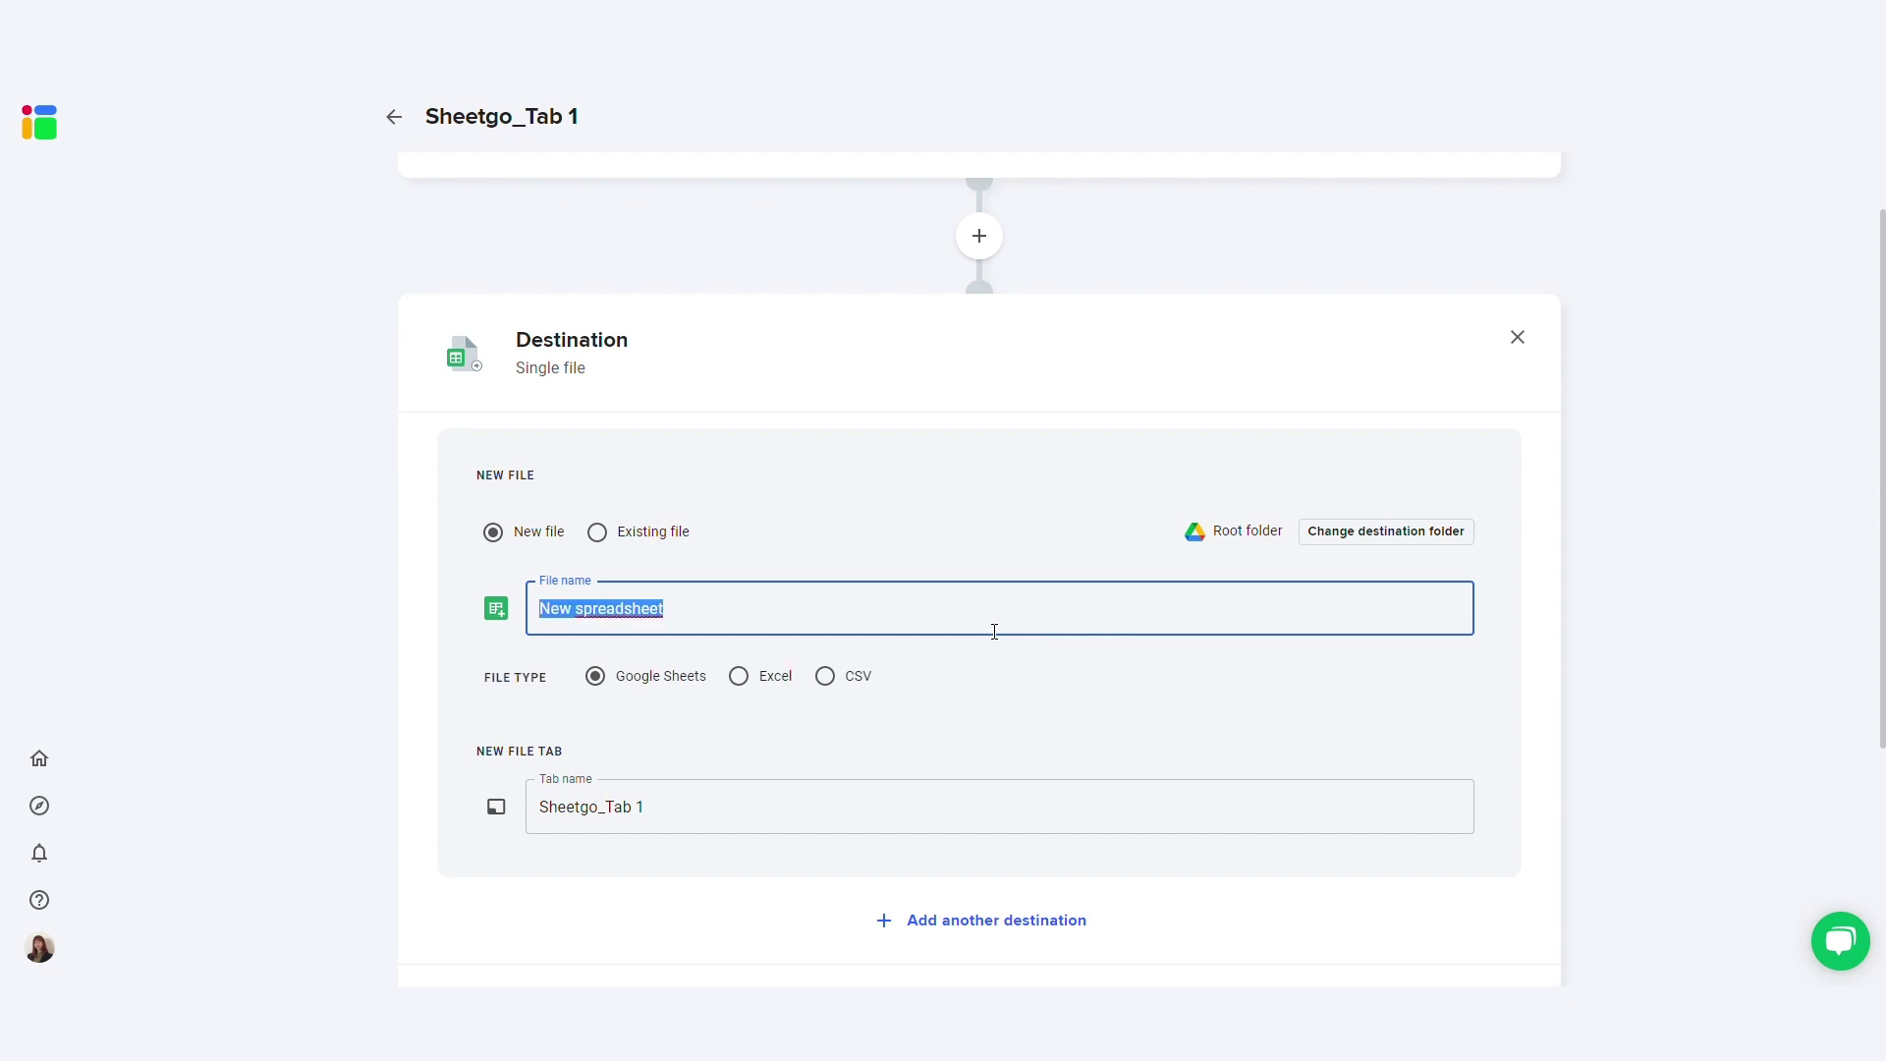
{"action": "type", "text": "E"}
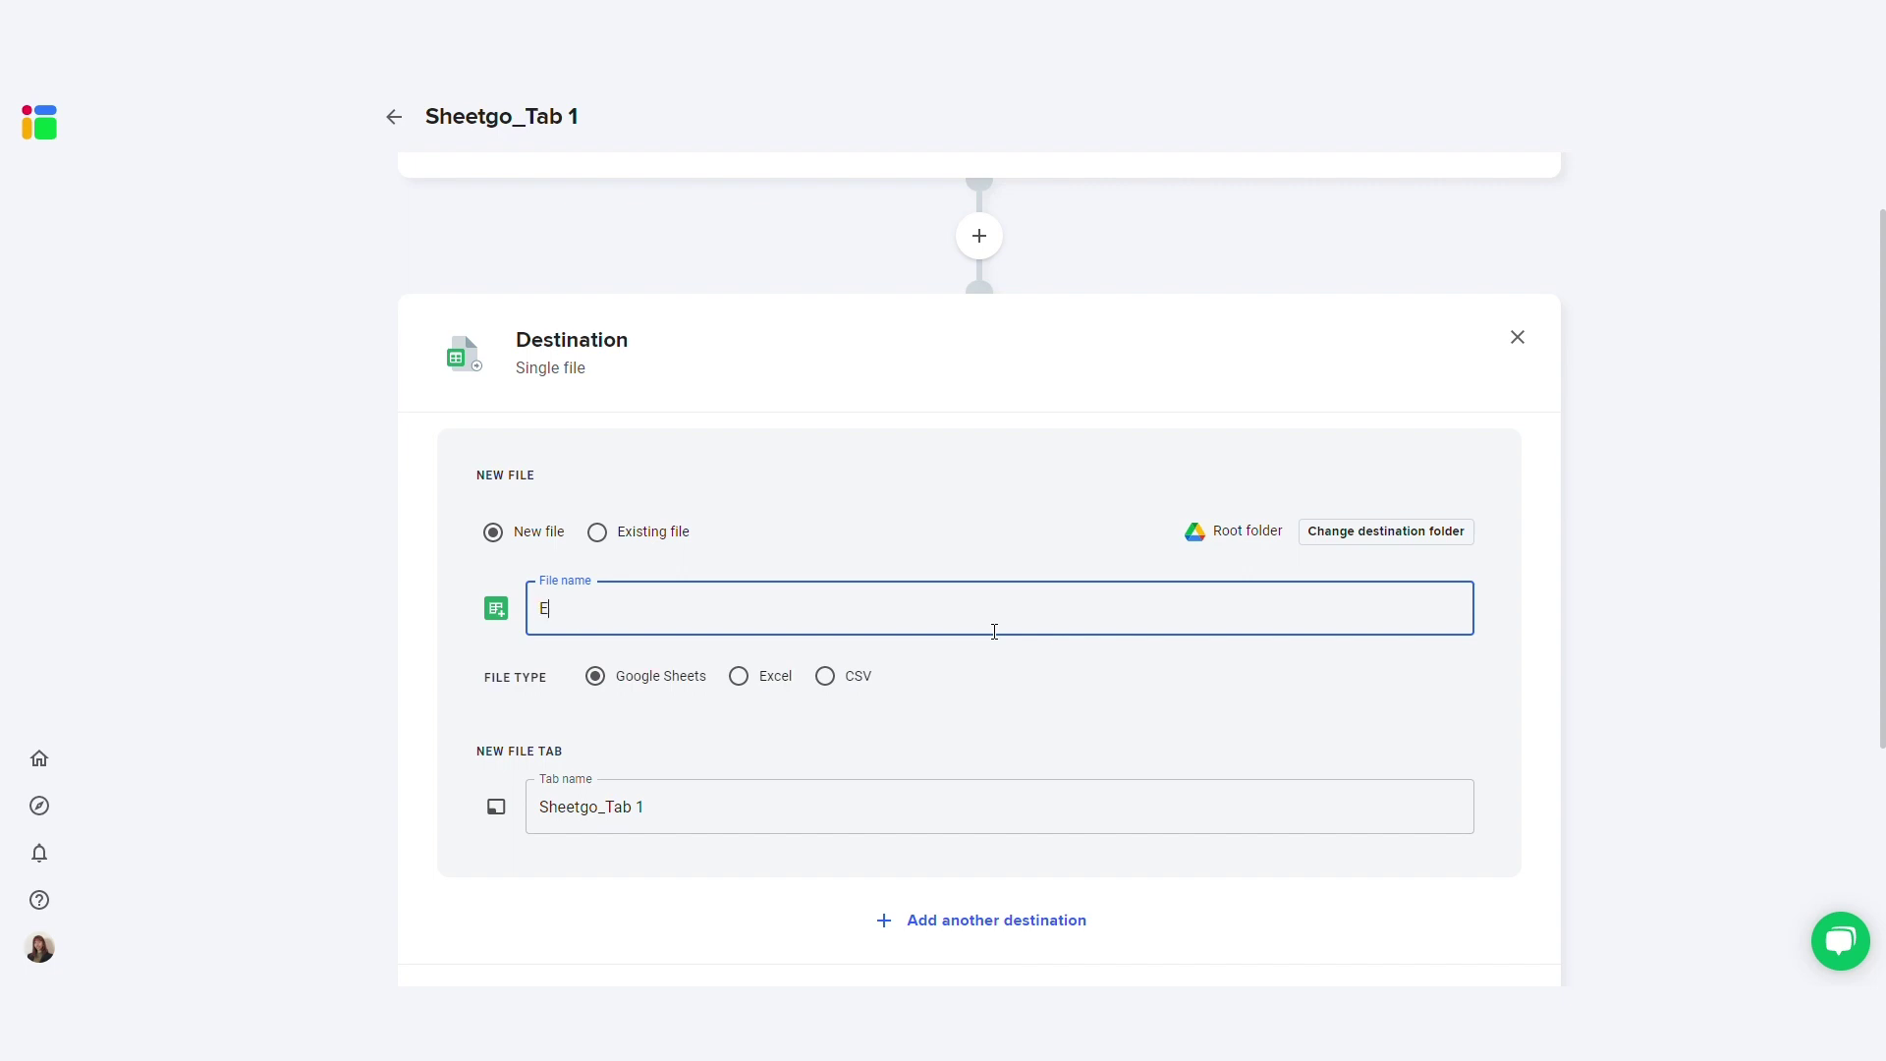
{"action": "type", "text": "xcel to Data Studio"}
{"action": "left_click", "coordinate": [977, 821]}
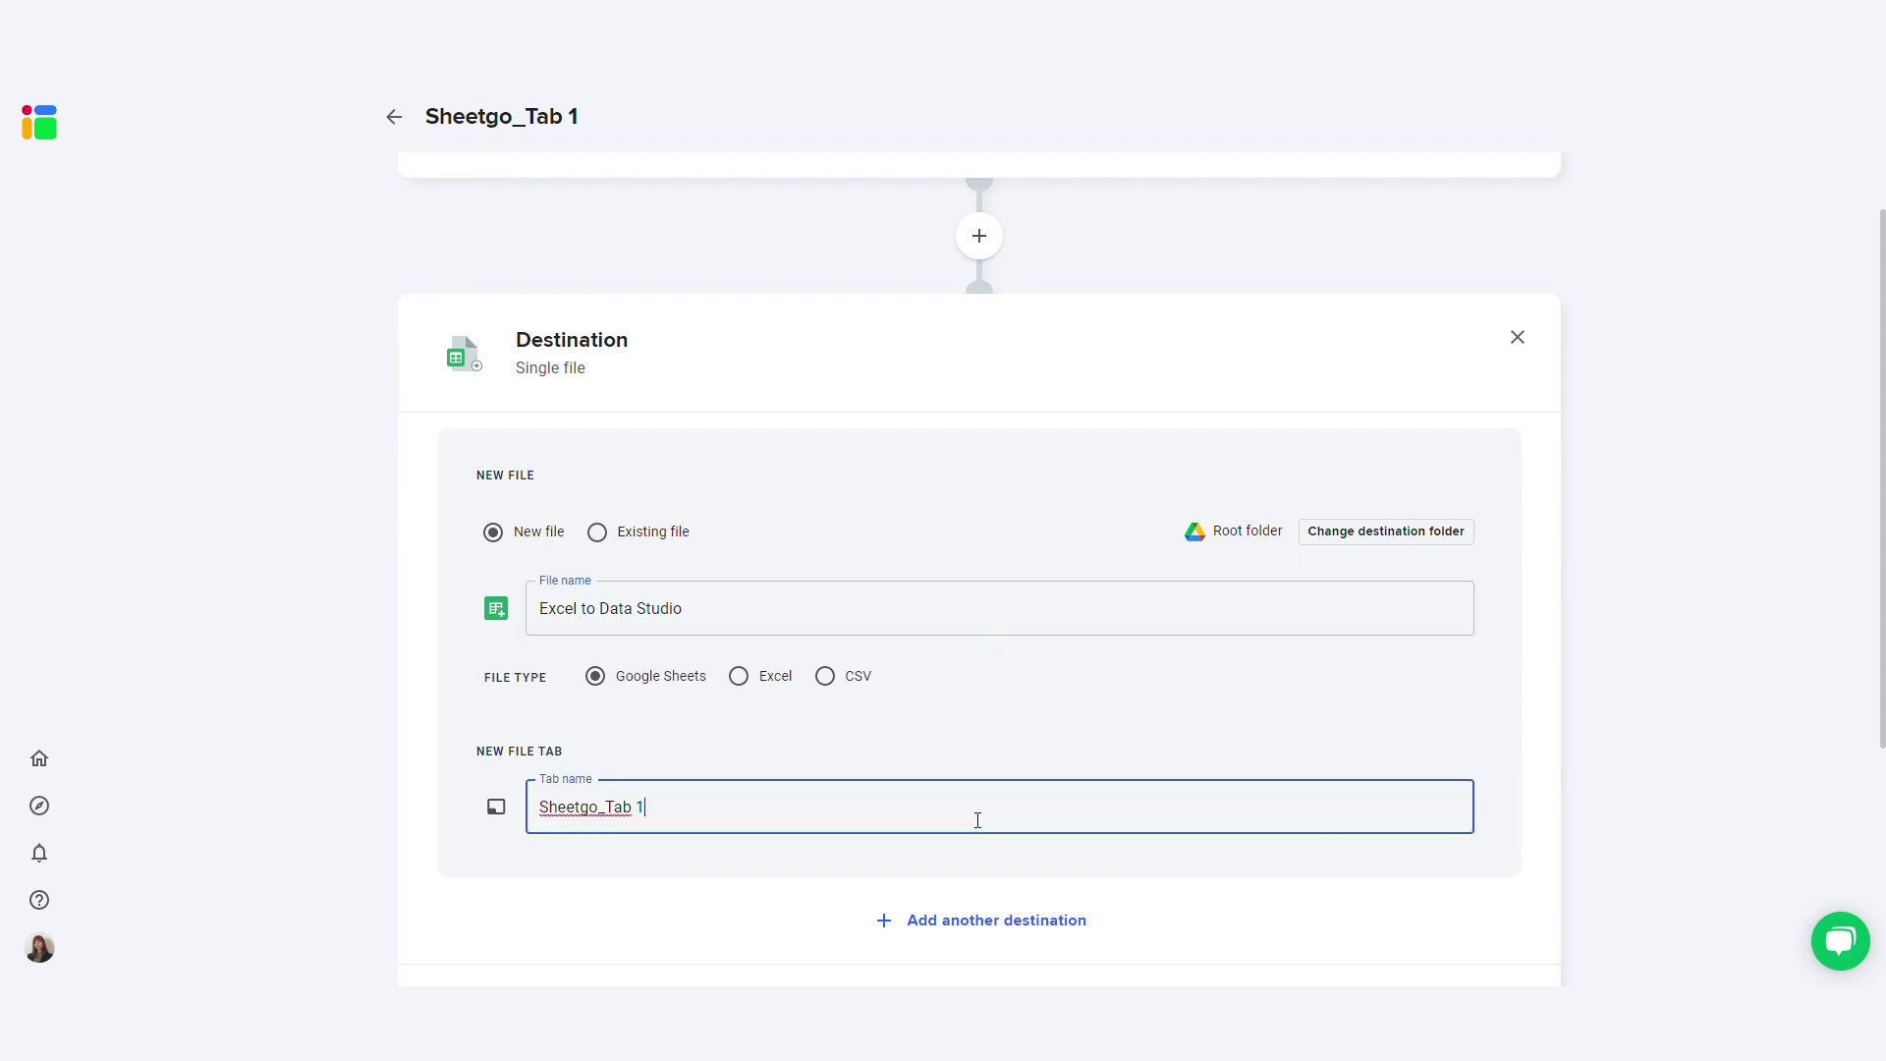
{"action": "key", "text": "ctrl+a"}
{"action": "type", "text": "Data"}
{"action": "scroll", "coordinate": [977, 820], "scroll_direction": "down", "scroll_amount": 4}
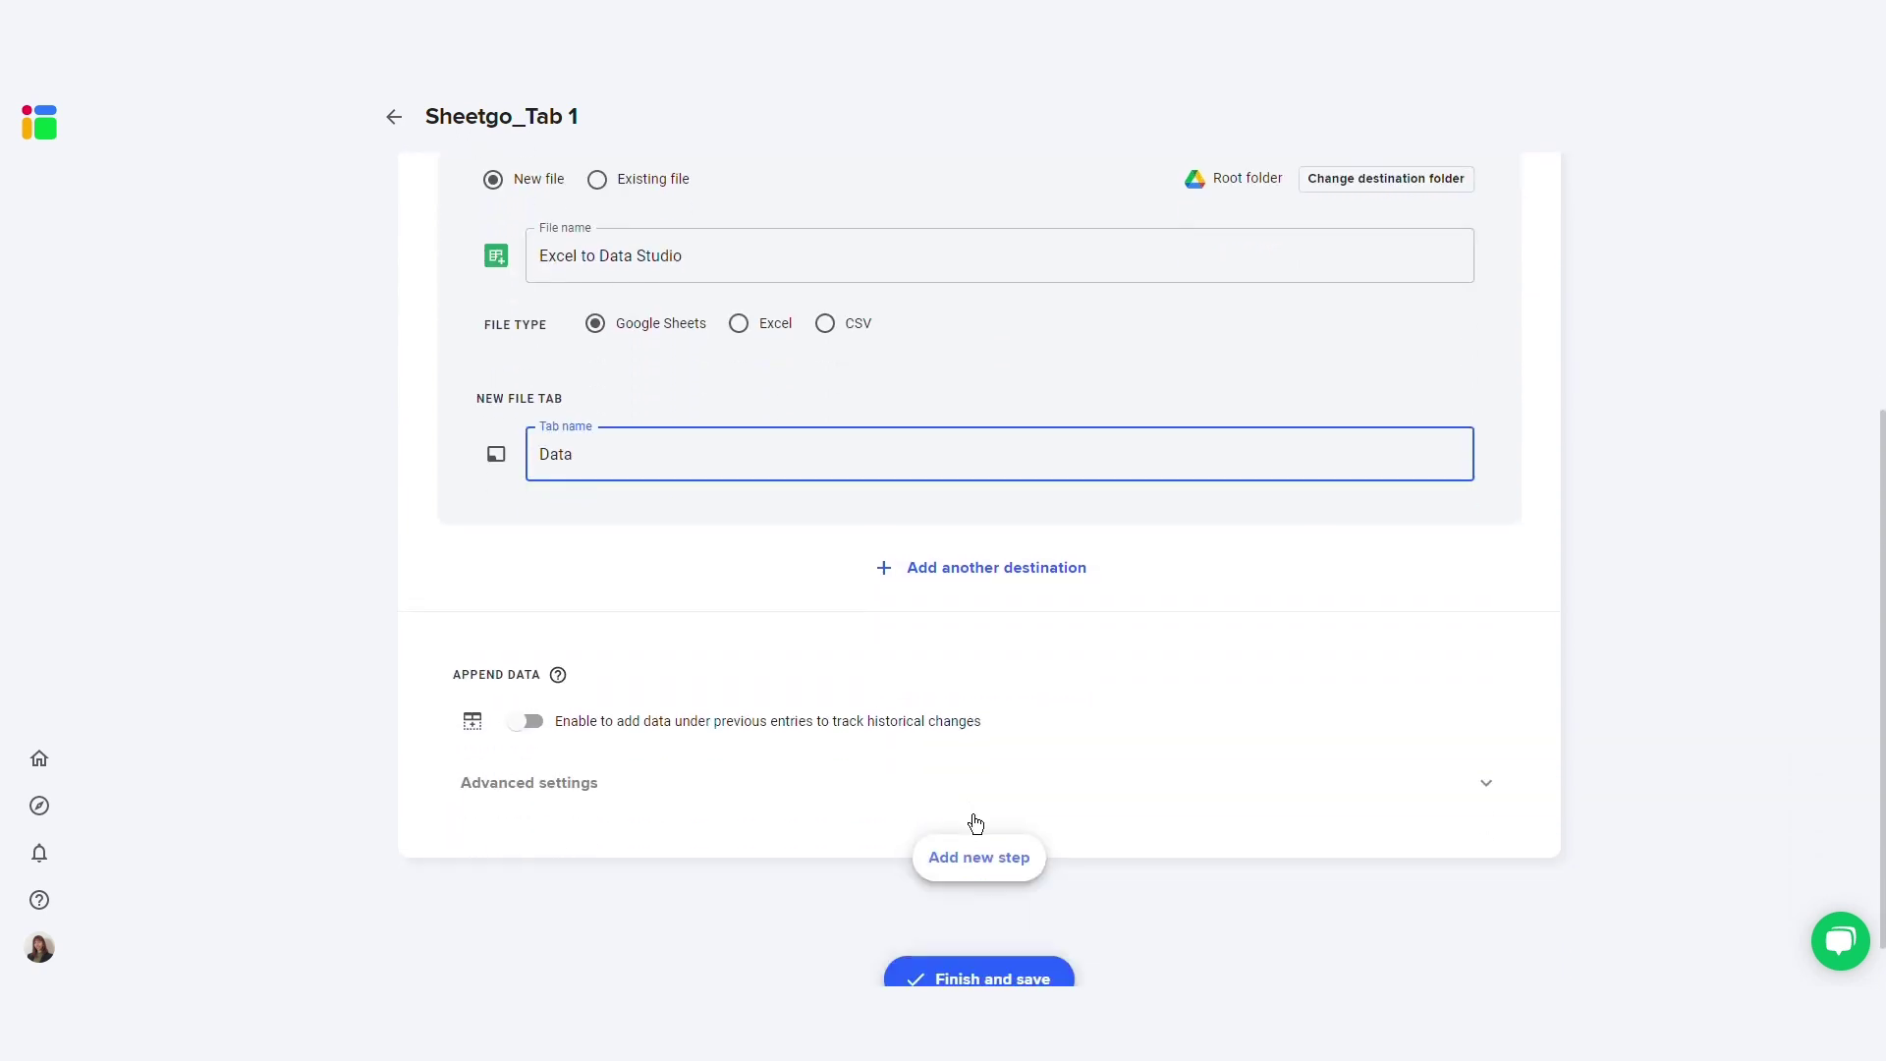
{"action": "left_click", "coordinate": [1012, 948]}
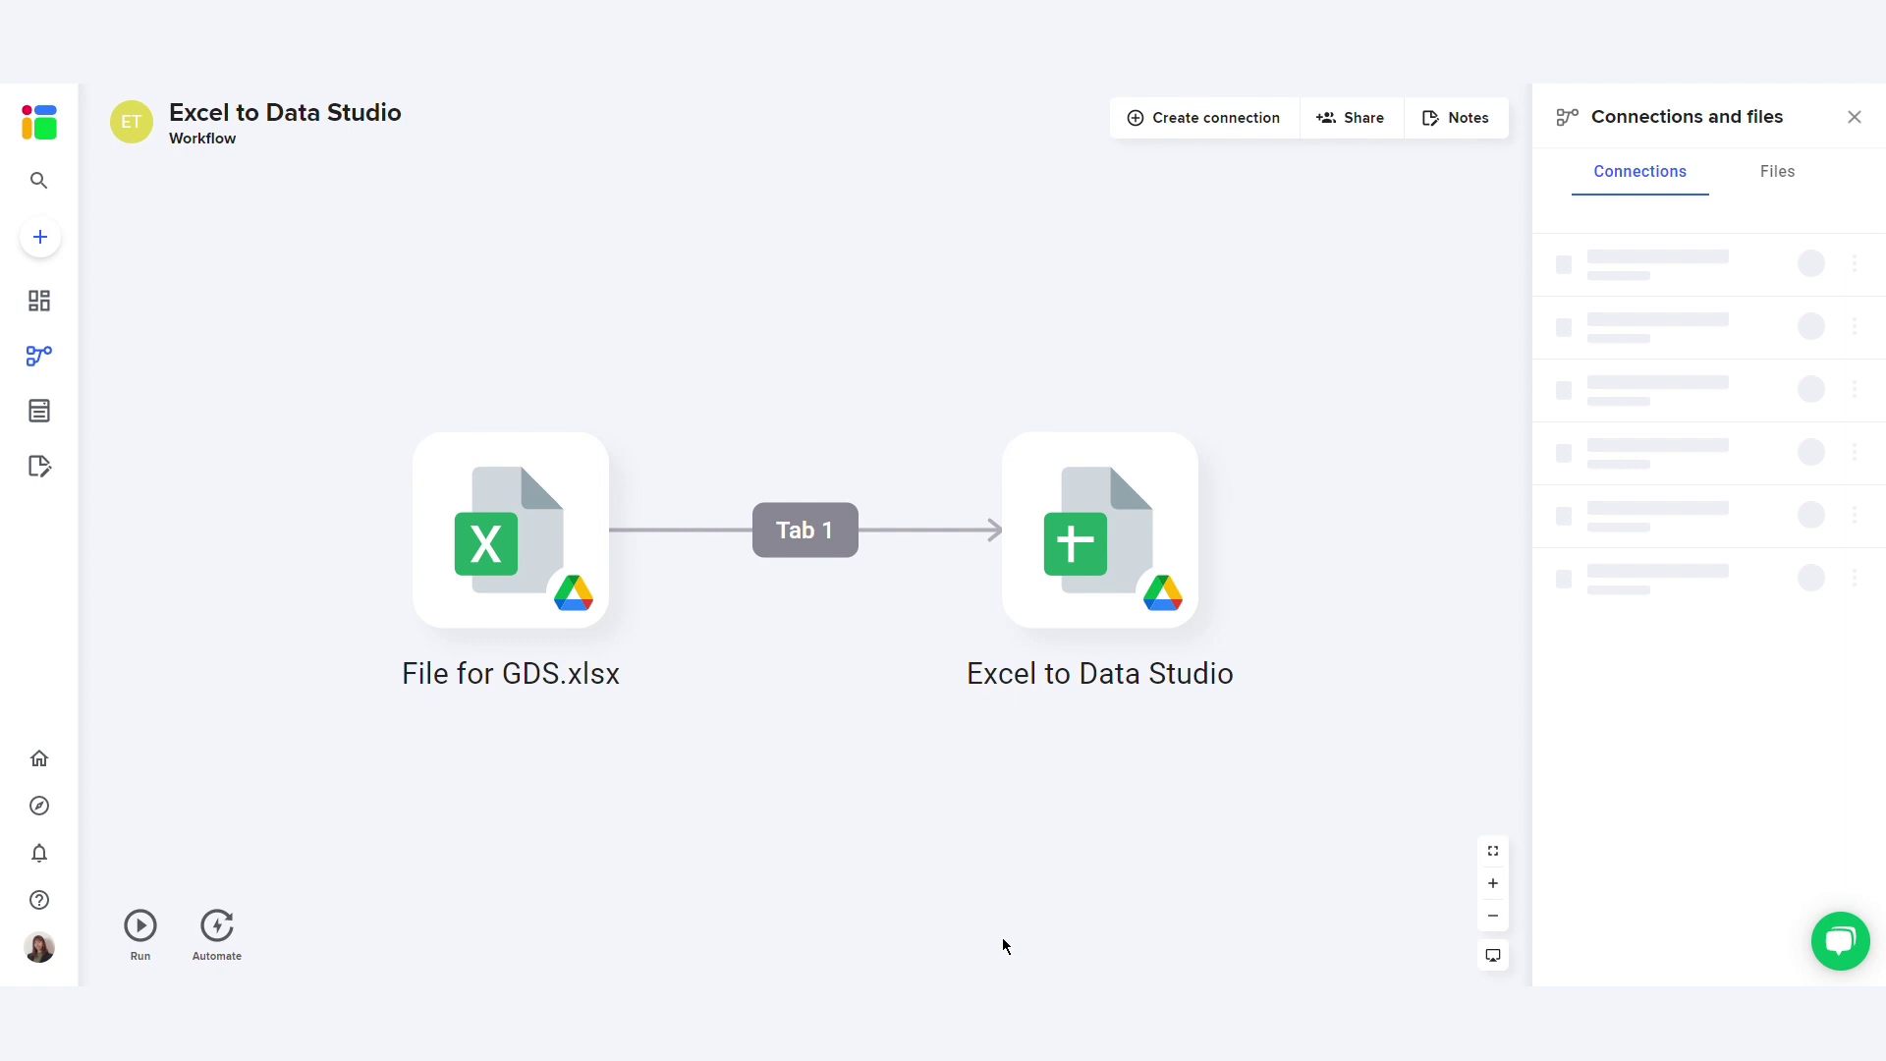
Run the workflow now and switch on automatic weekday runs in Trigger settings
{"action": "left_click", "coordinate": [157, 945]}
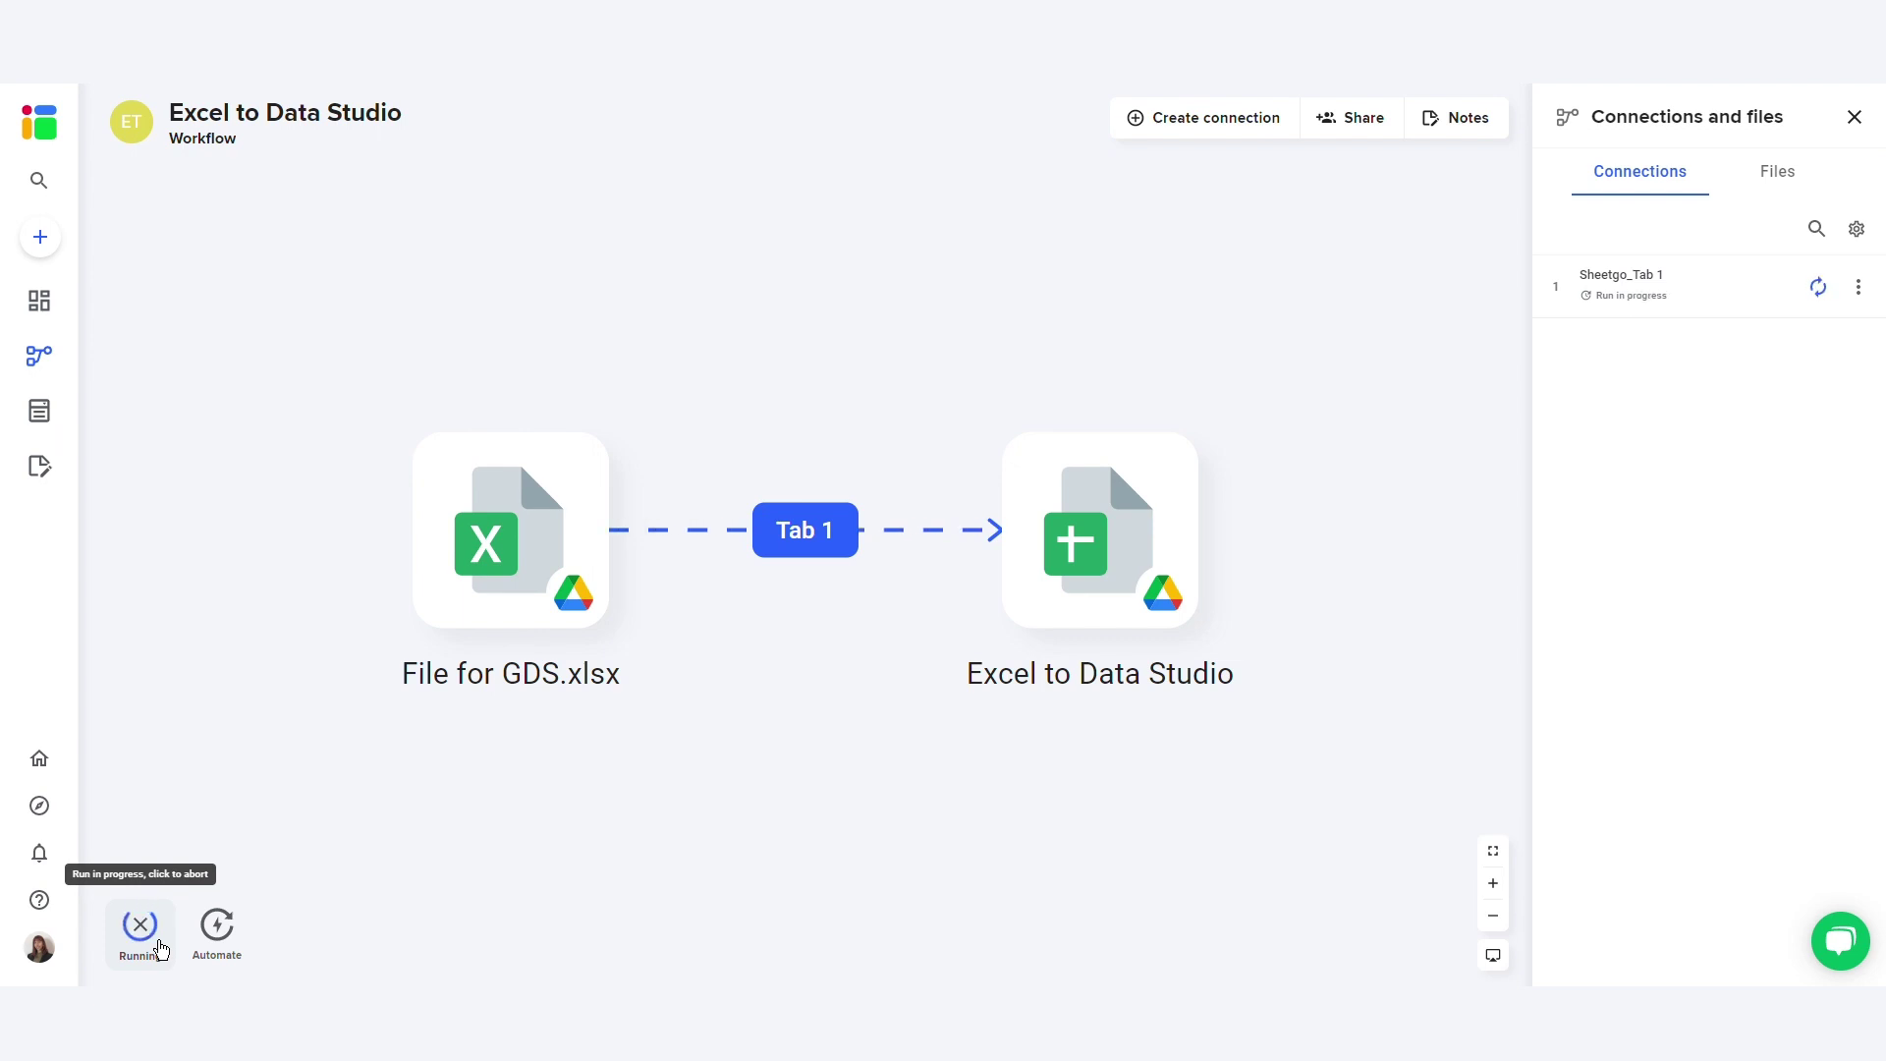
{"action": "left_click", "coordinate": [212, 949]}
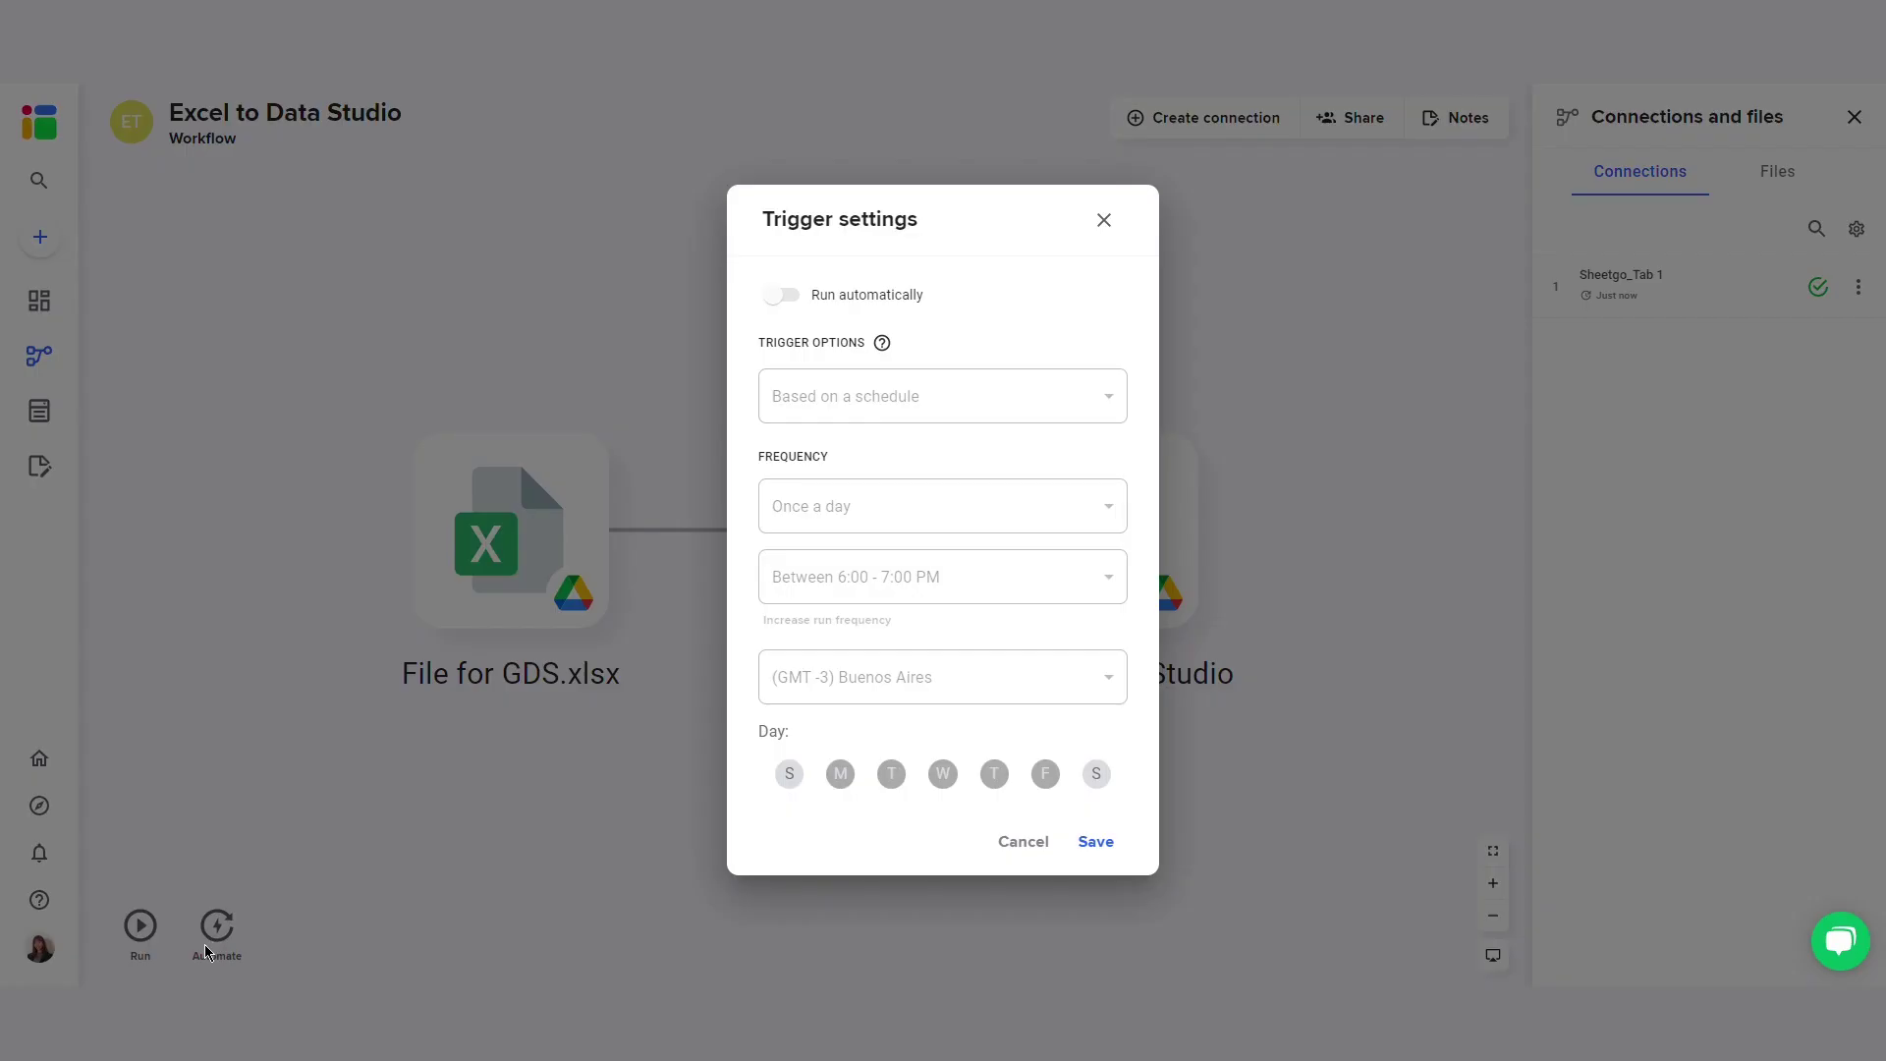
{"action": "left_click", "coordinate": [778, 295]}
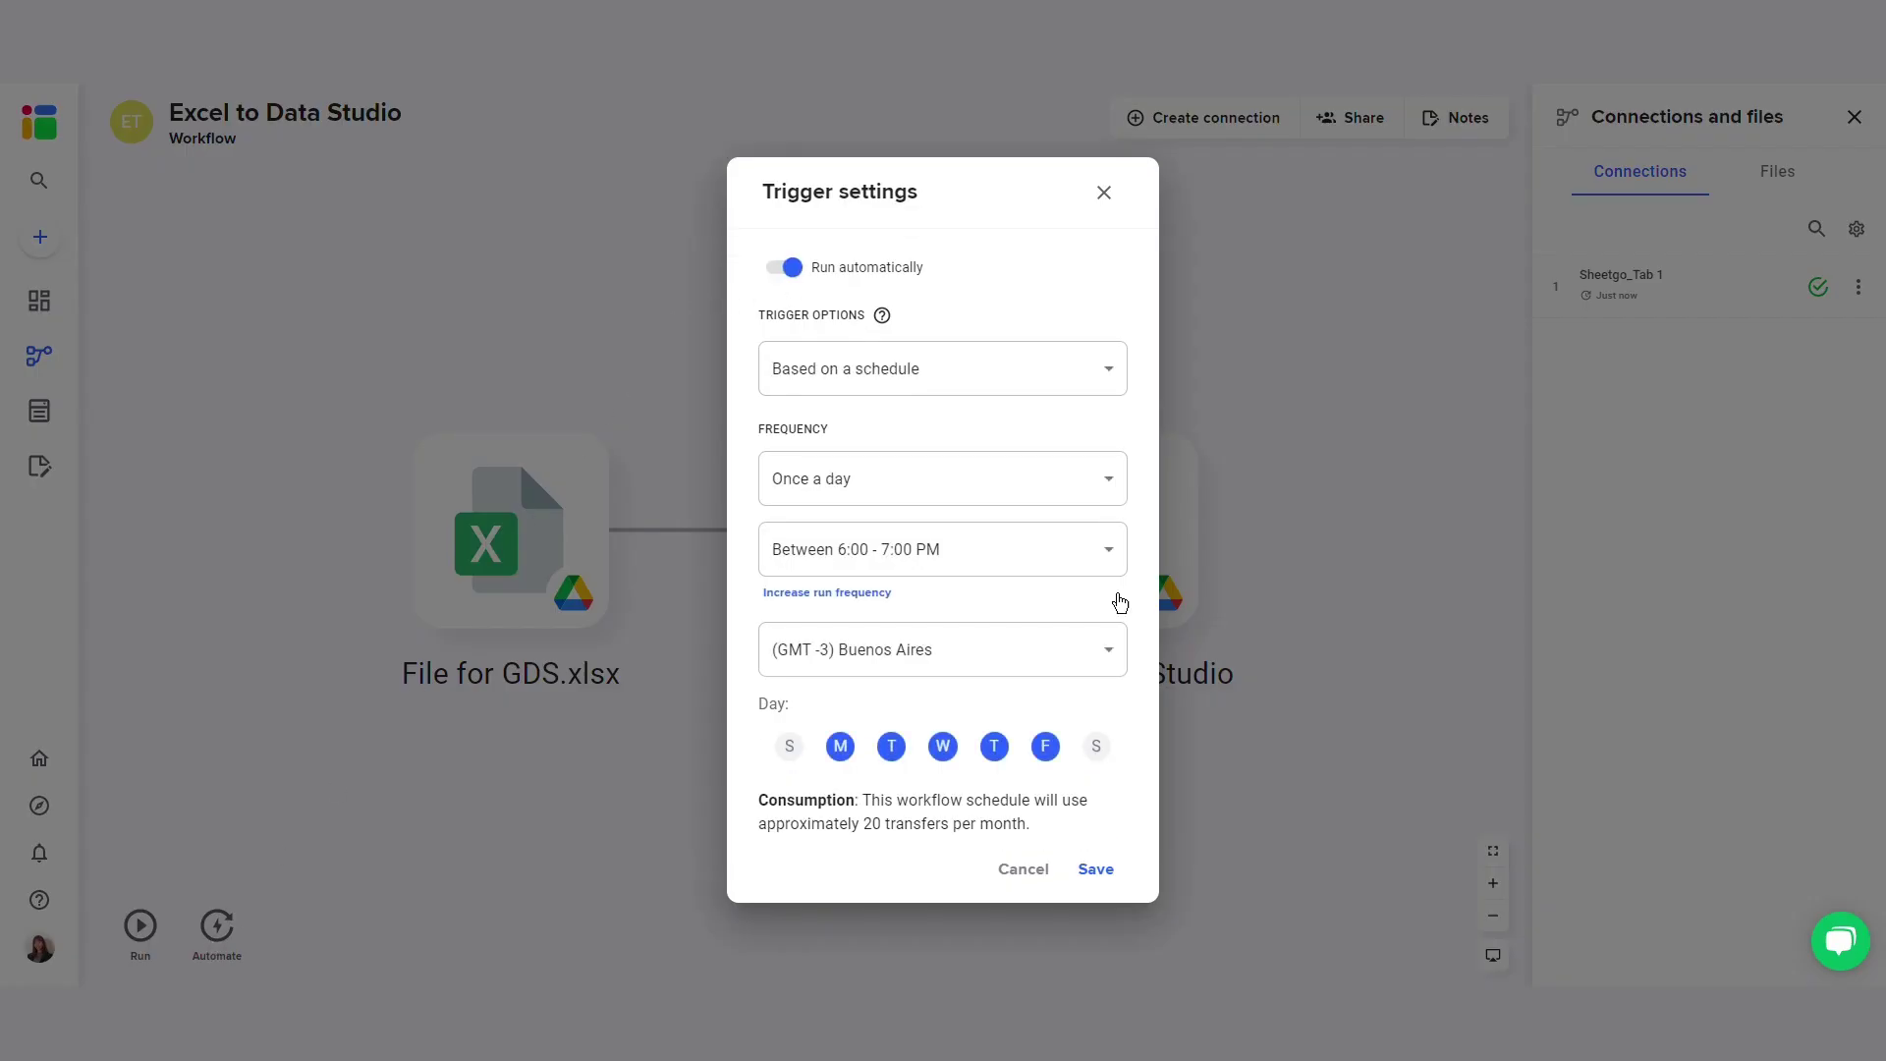
{"action": "left_click", "coordinate": [1111, 869]}
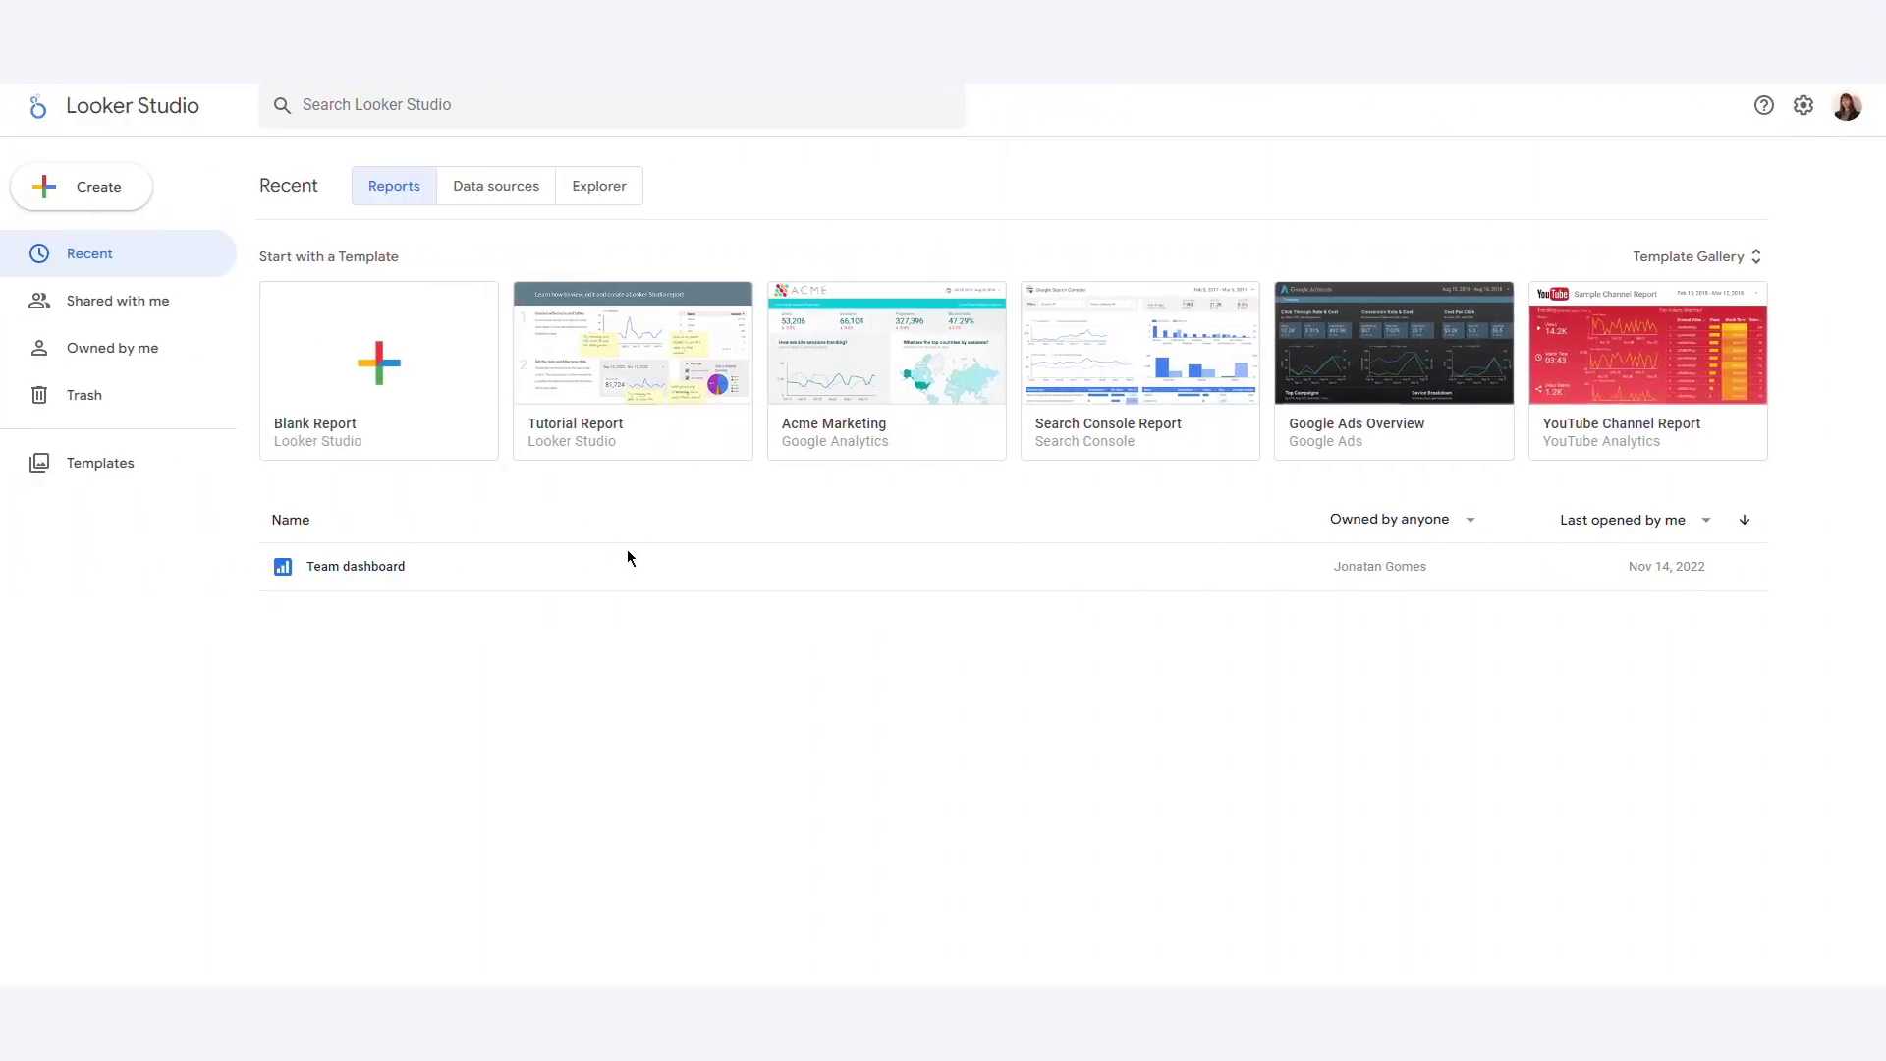
Connect a Google Sheets data source to the Data worksheet of Excel to Data Studio and create a report from it
{"action": "left_click", "coordinate": [142, 193]}
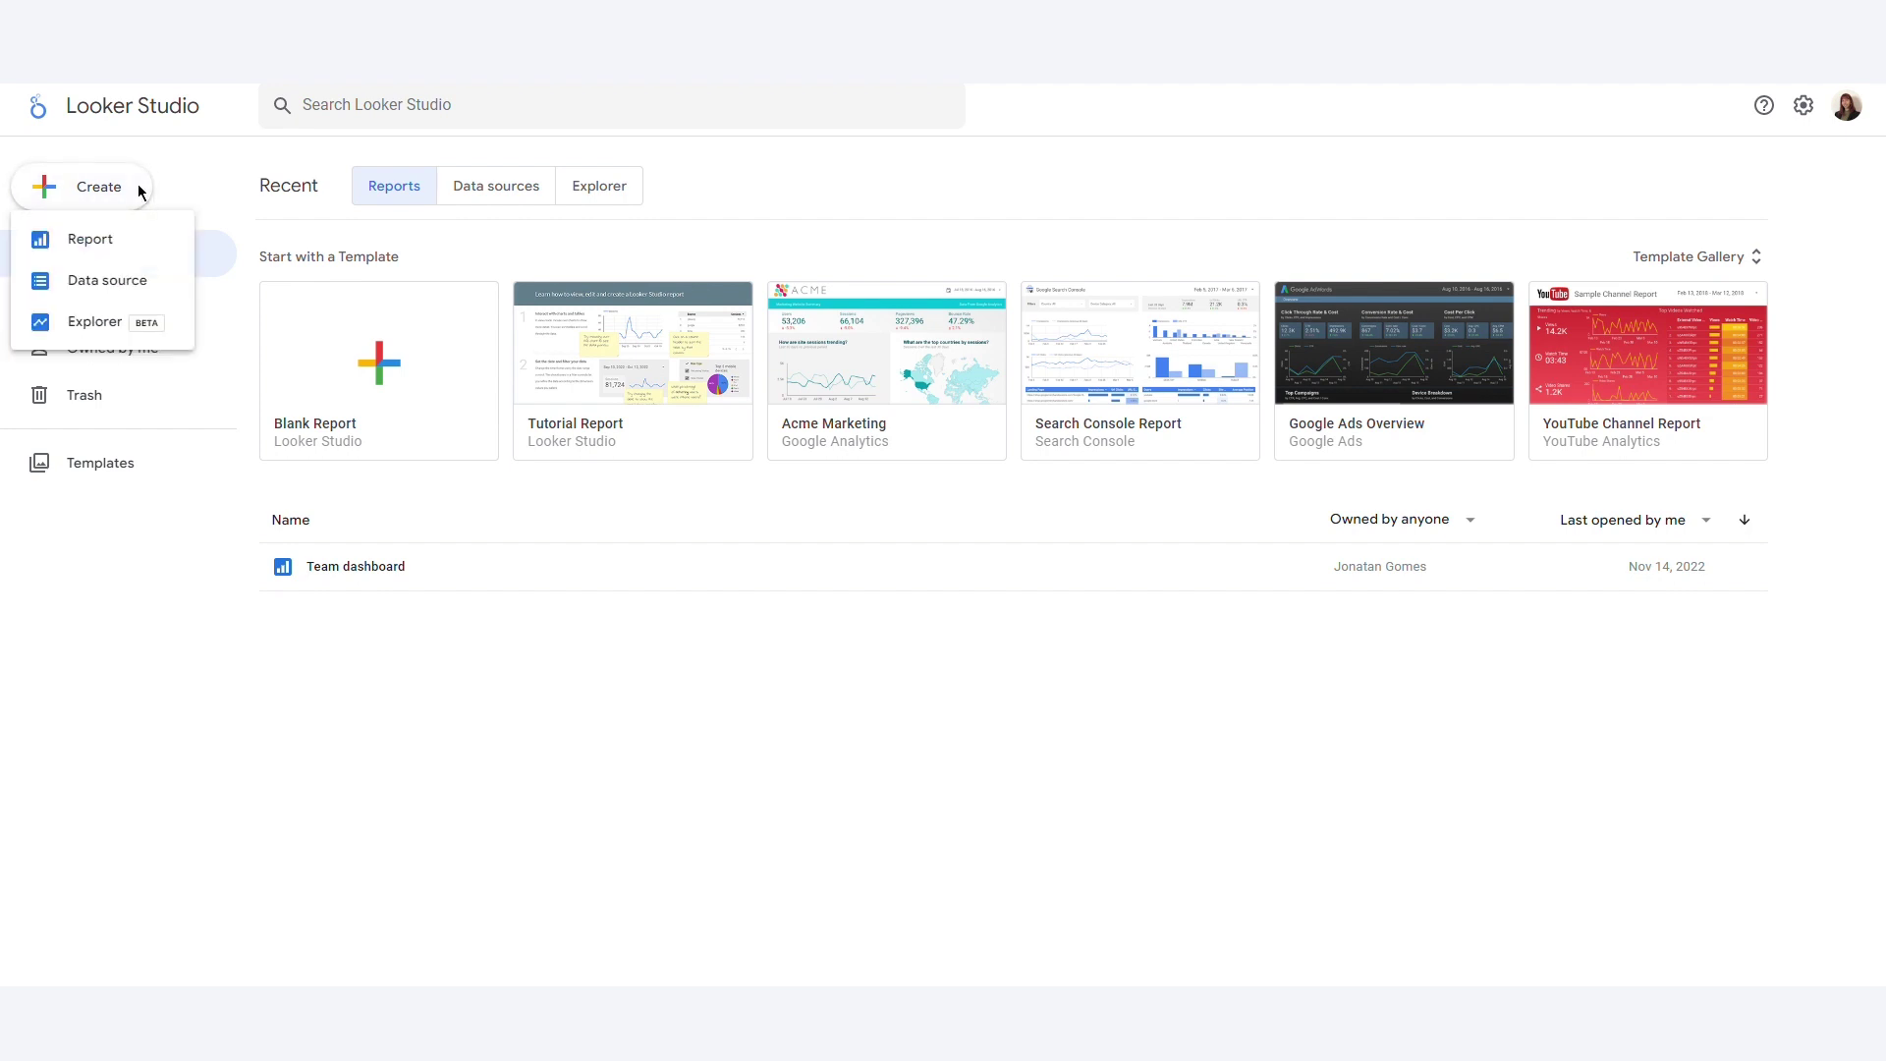
{"action": "left_click", "coordinate": [138, 280]}
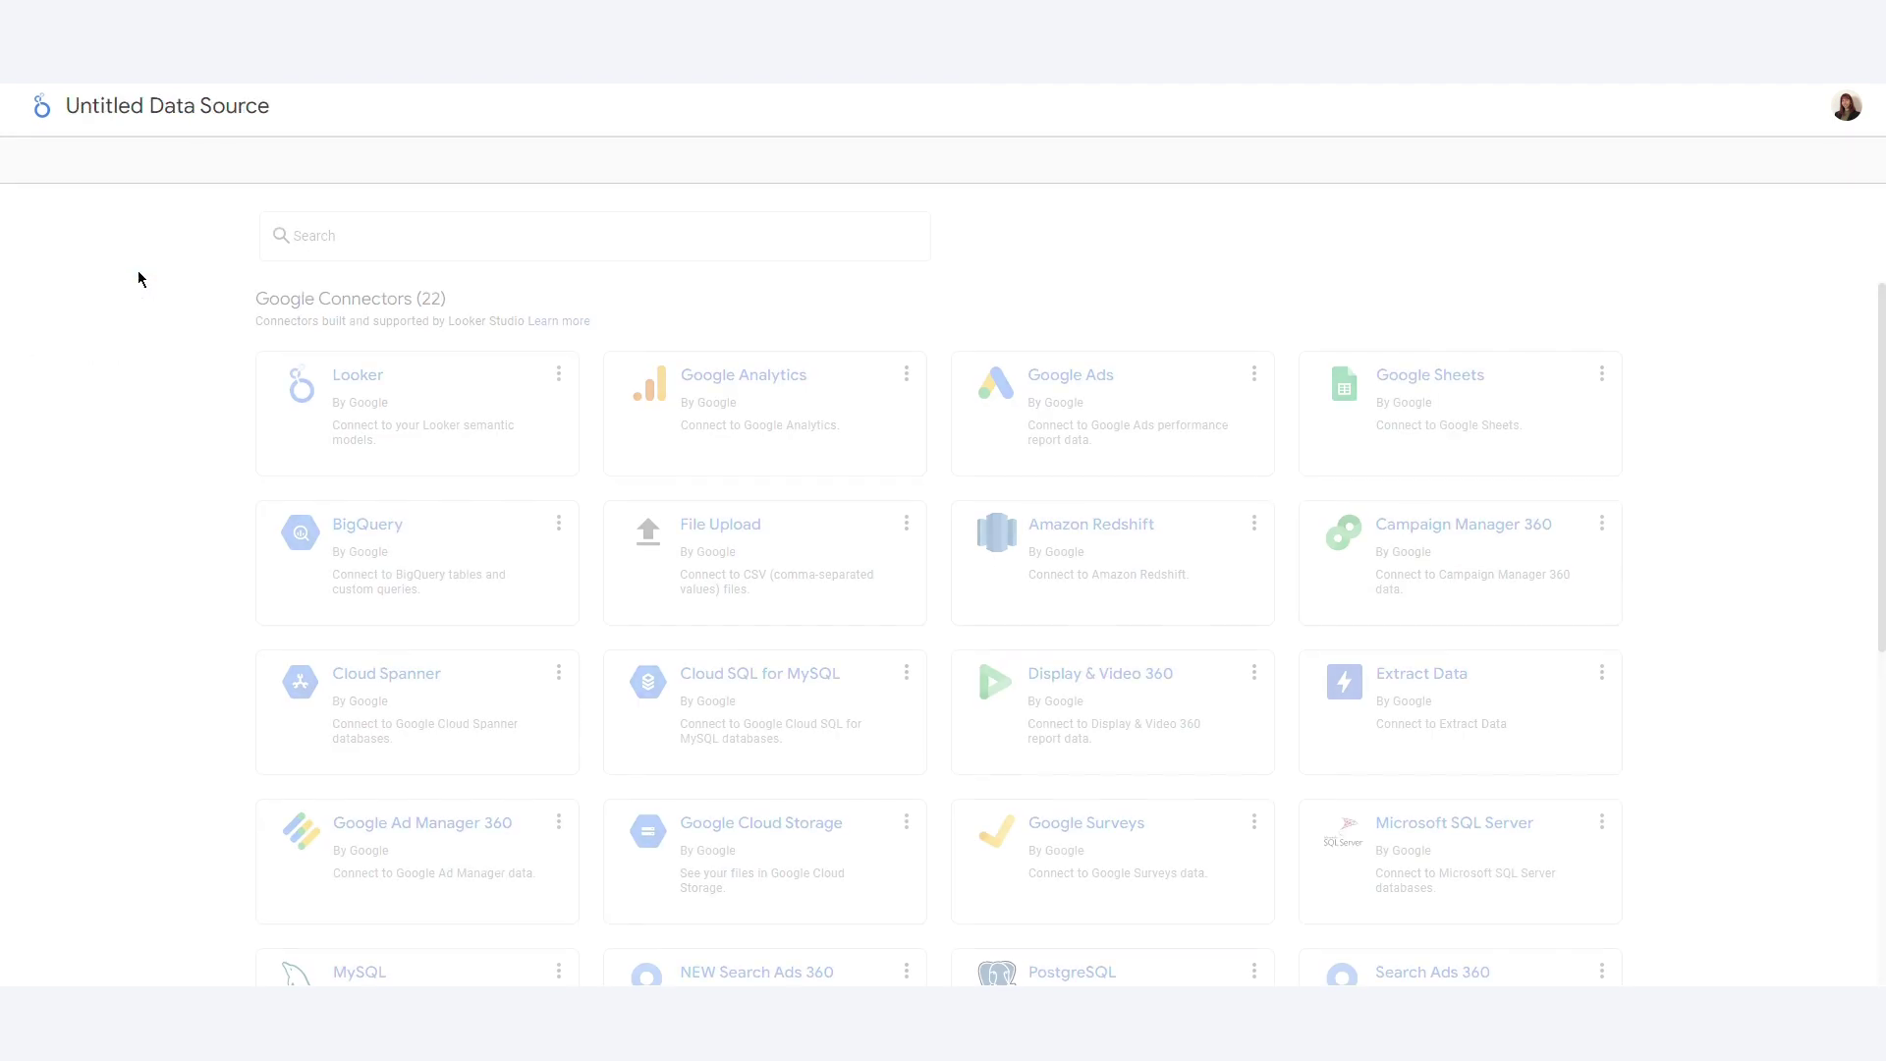
{"action": "left_click", "coordinate": [1423, 408]}
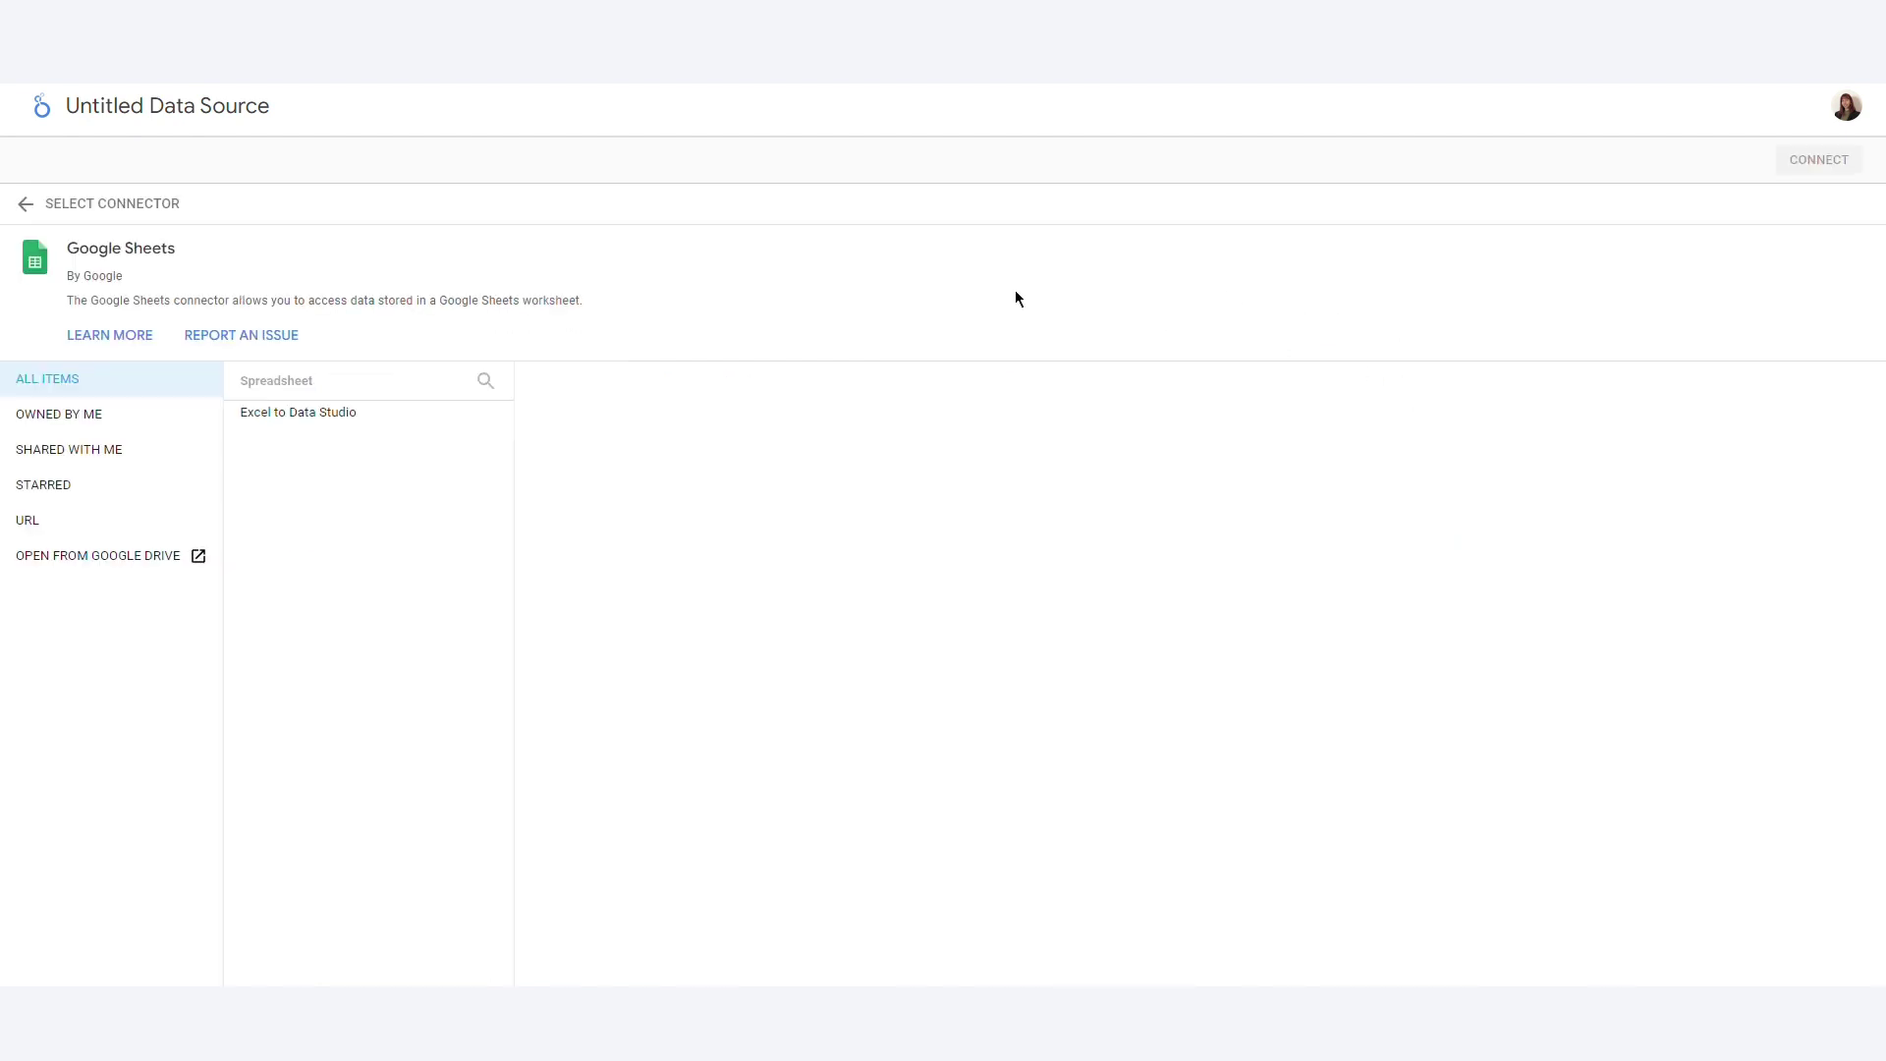
{"action": "left_click", "coordinate": [503, 416]}
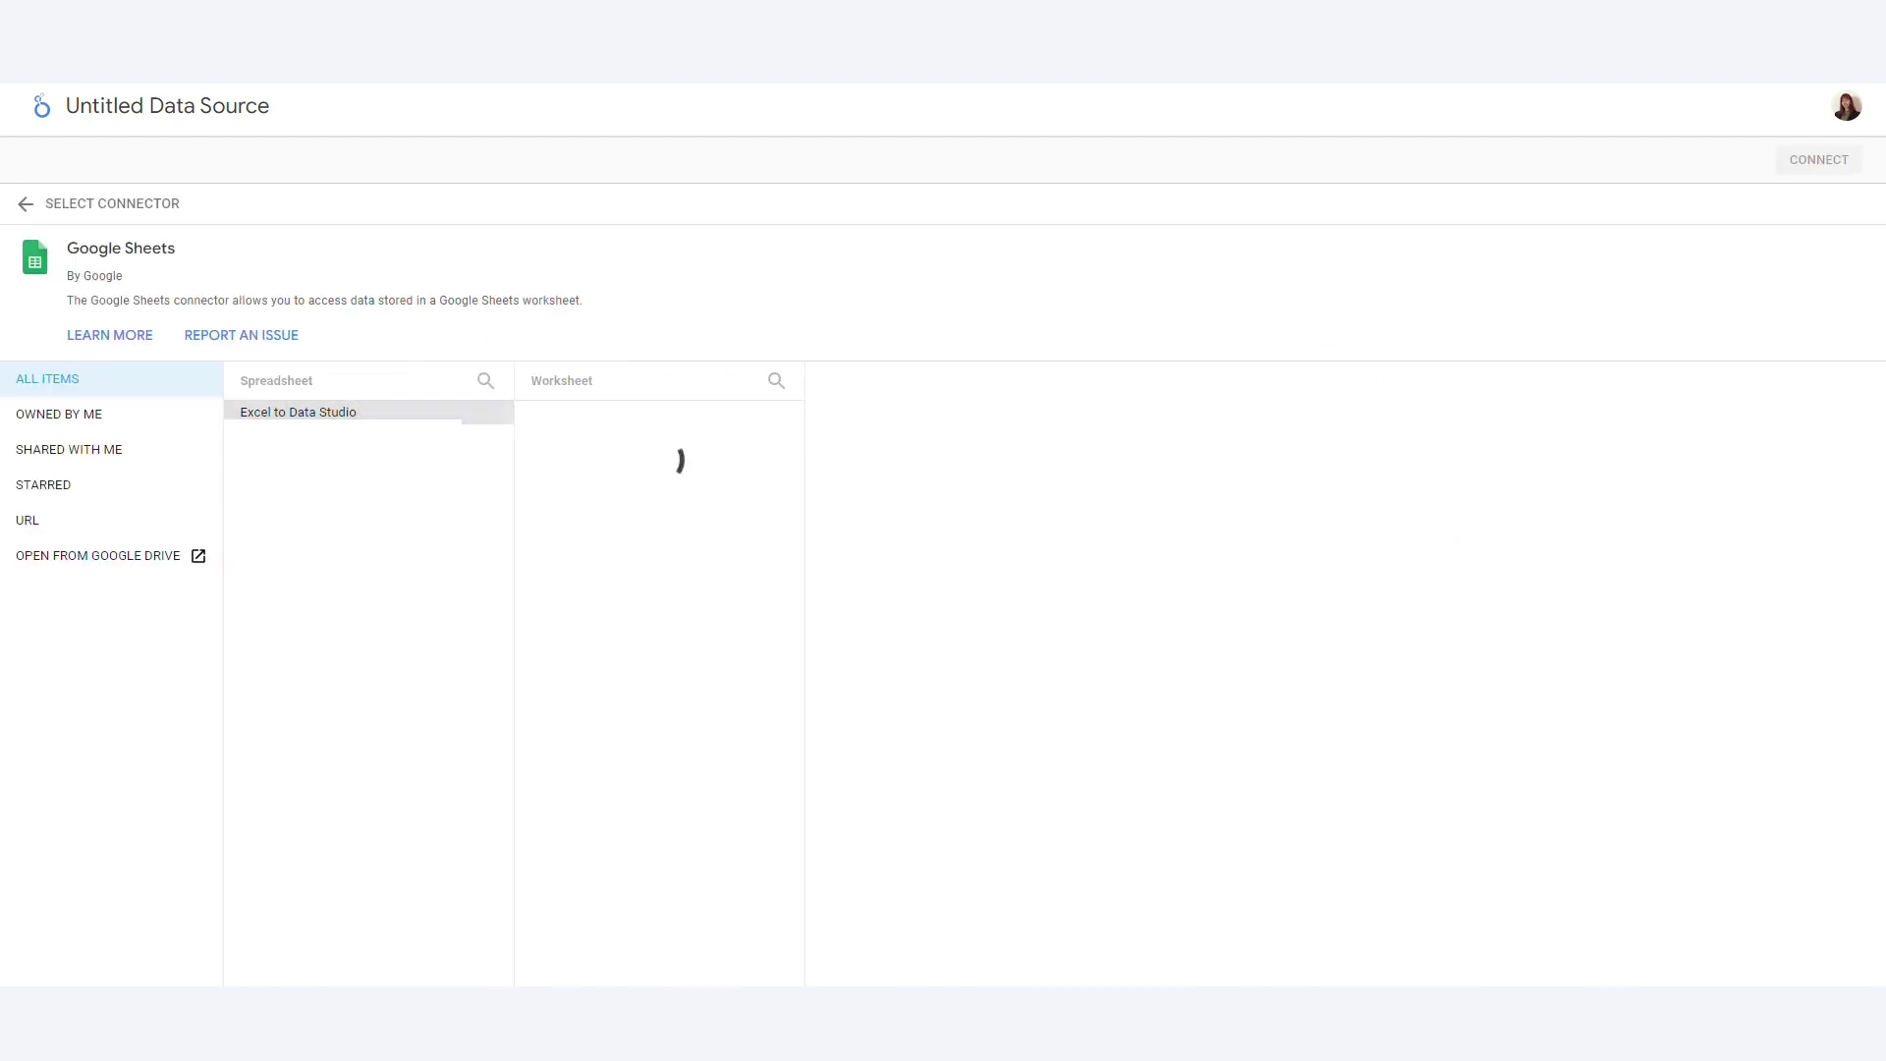
{"action": "left_click", "coordinate": [544, 426]}
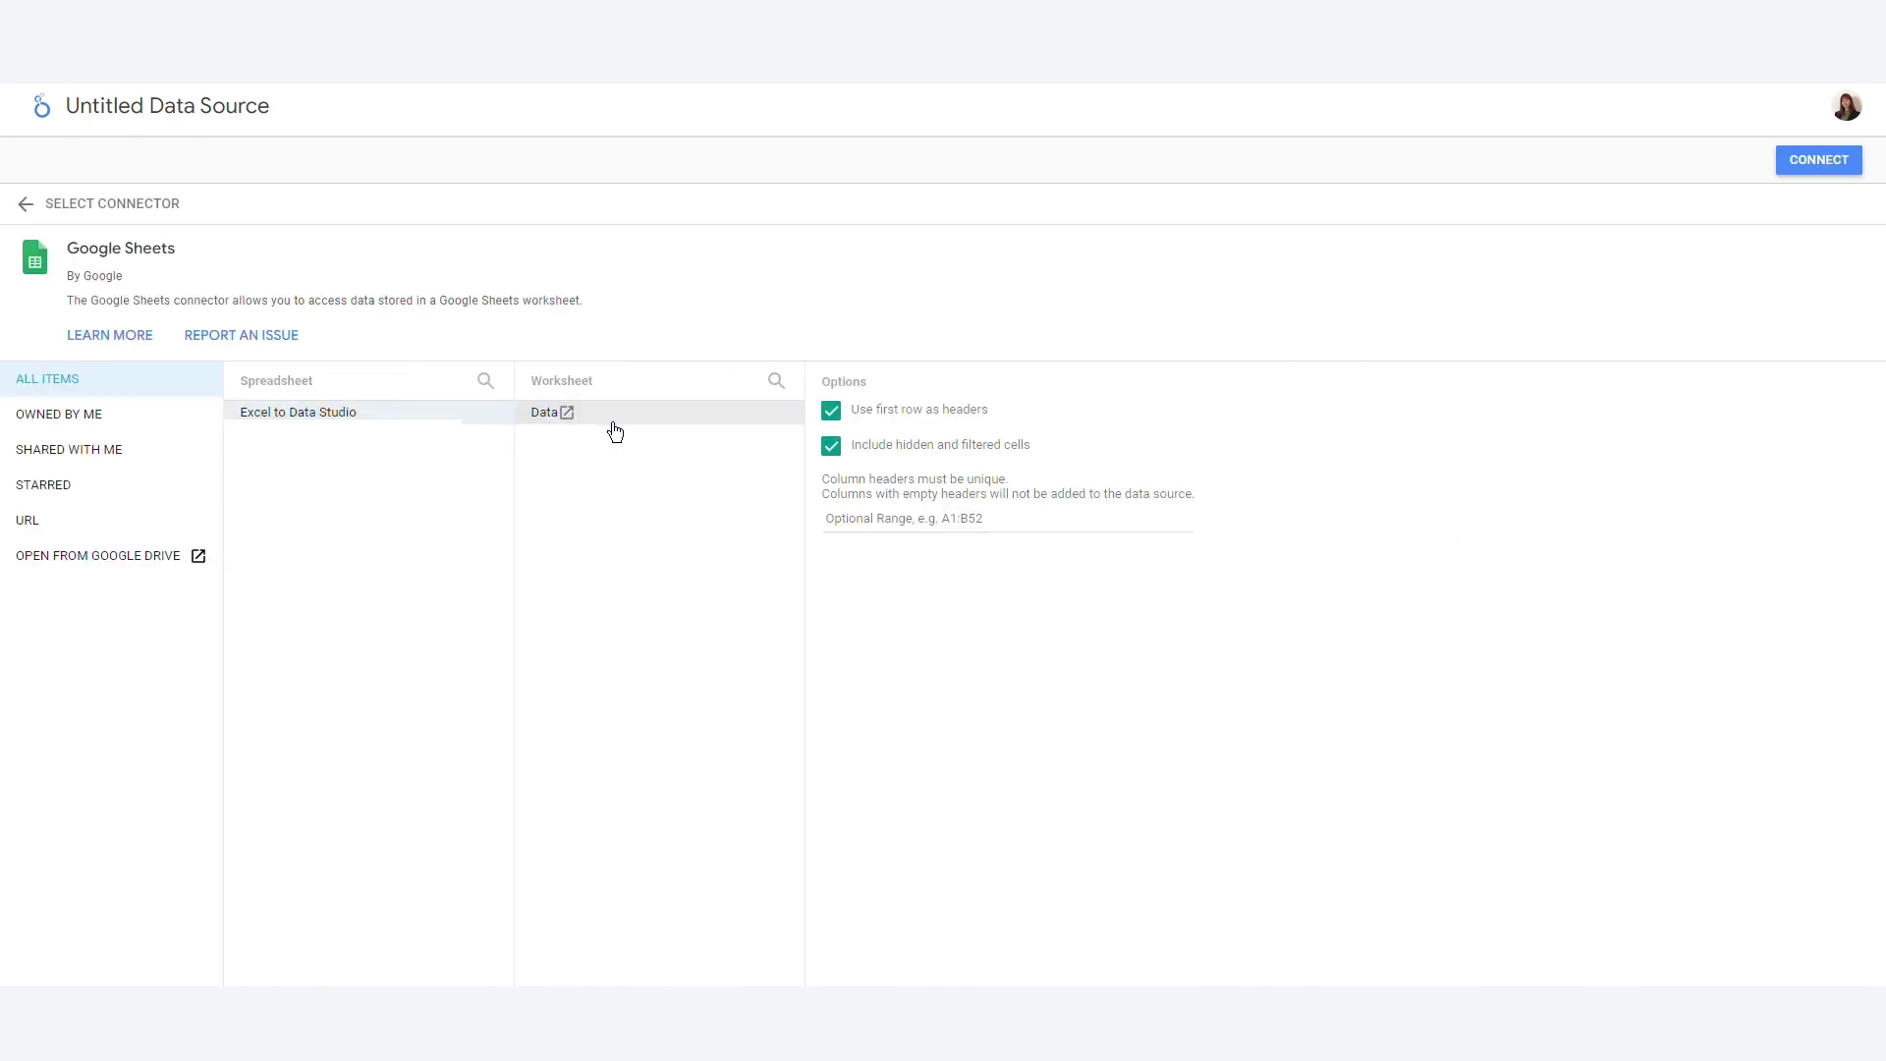
{"action": "left_click", "coordinate": [1815, 161]}
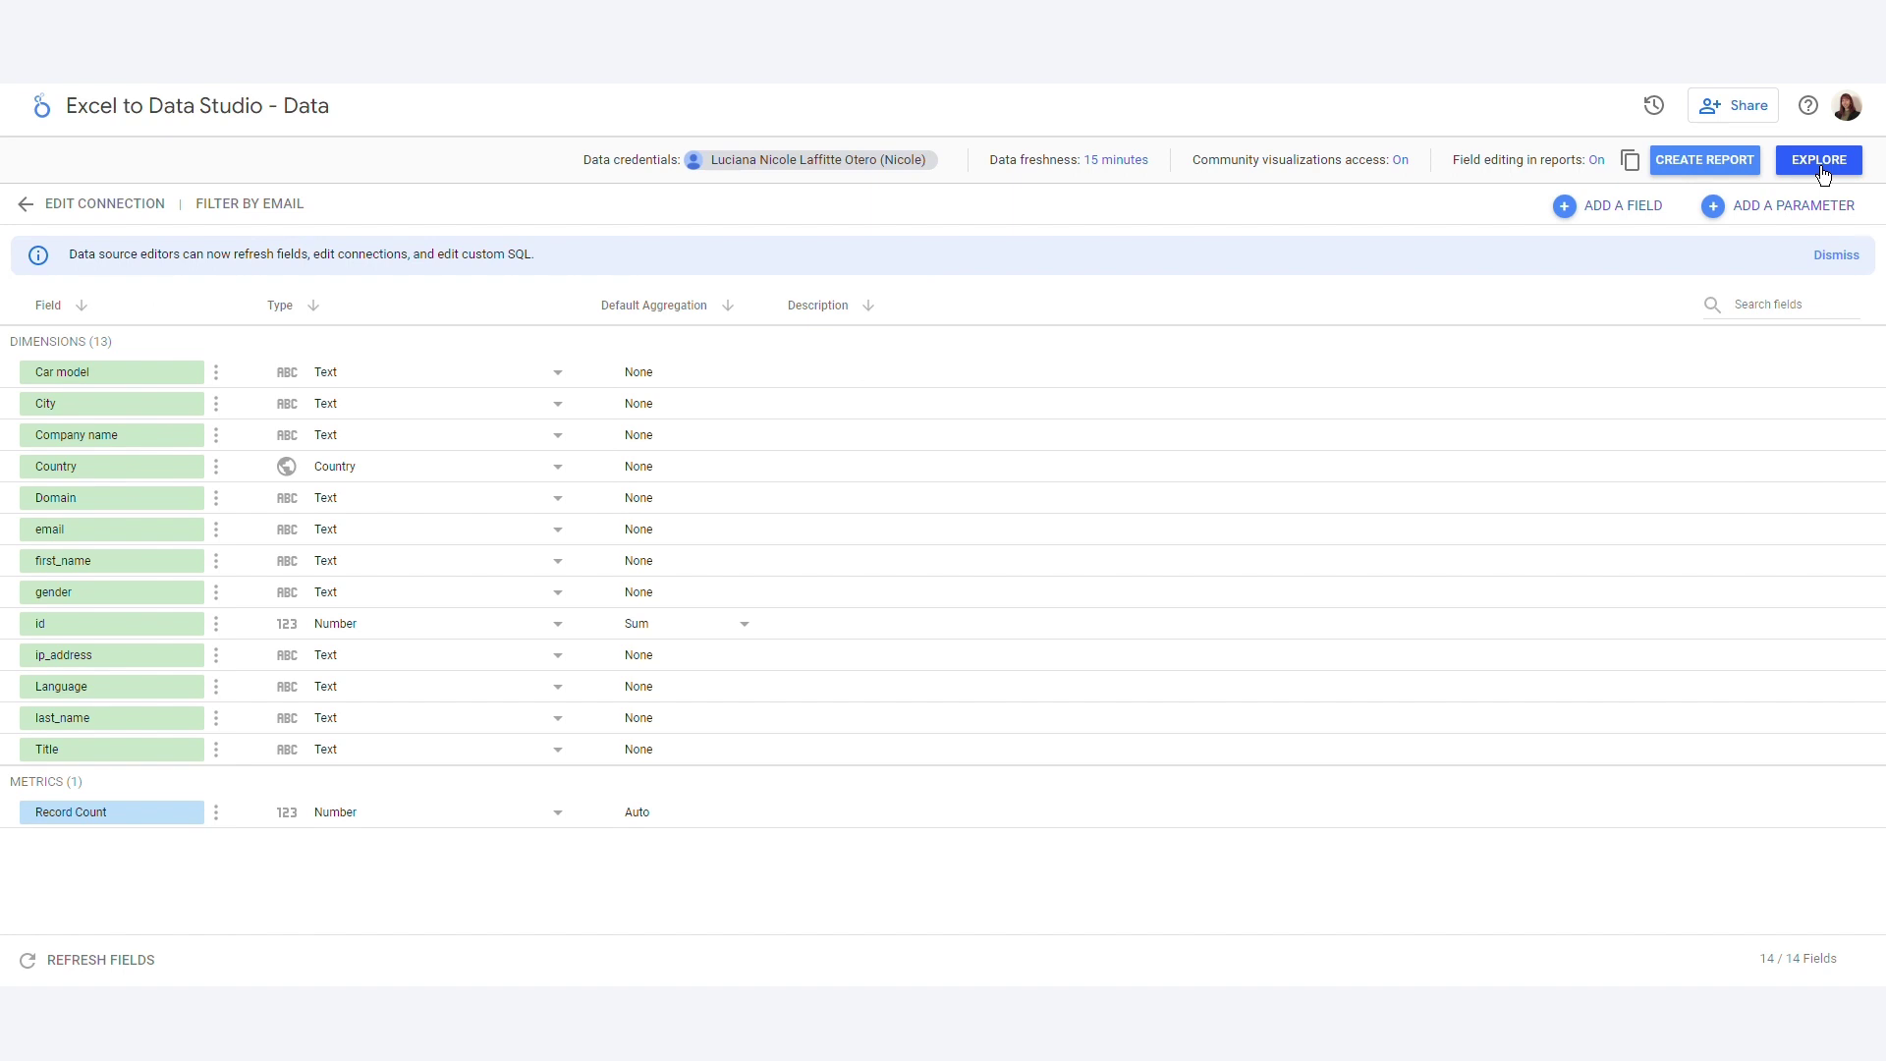
{"action": "left_click", "coordinate": [1721, 168]}
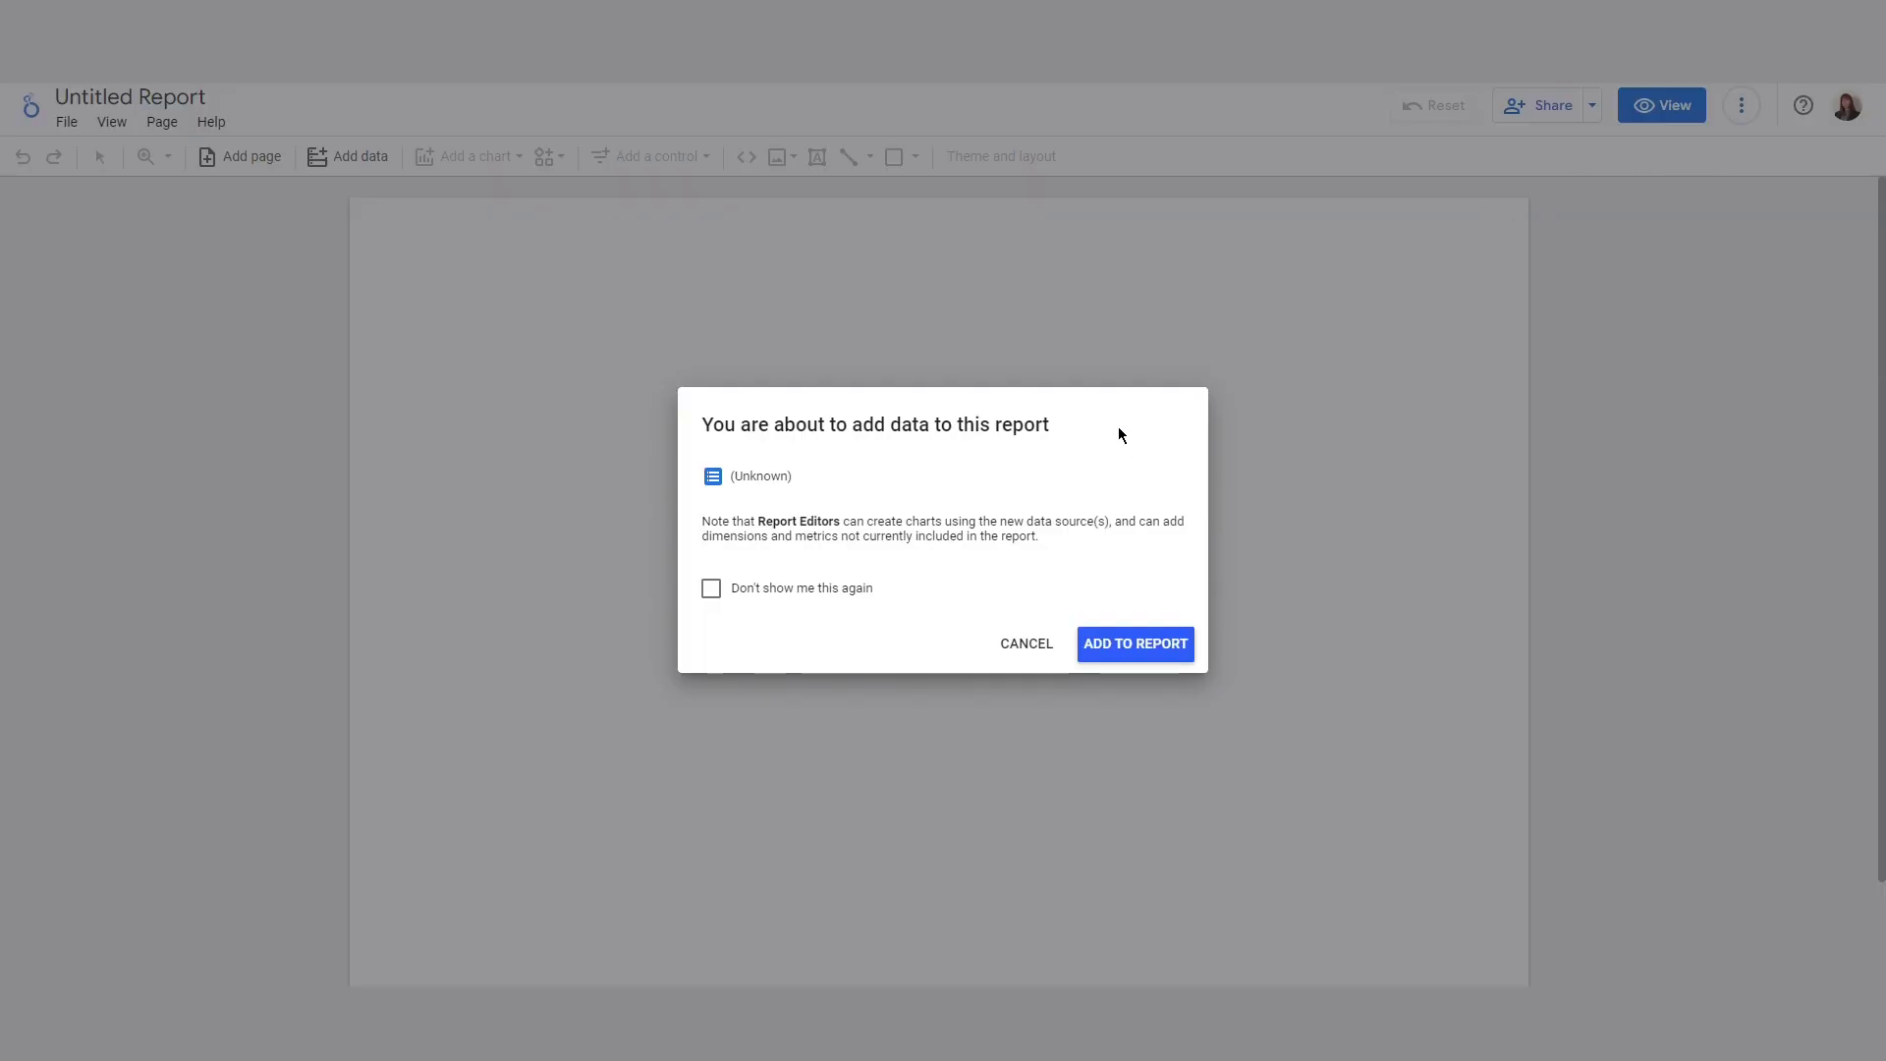
Confirm adding the Excel to Data Studio data source to the new Untitled Report
{"action": "left_click", "coordinate": [1164, 658]}
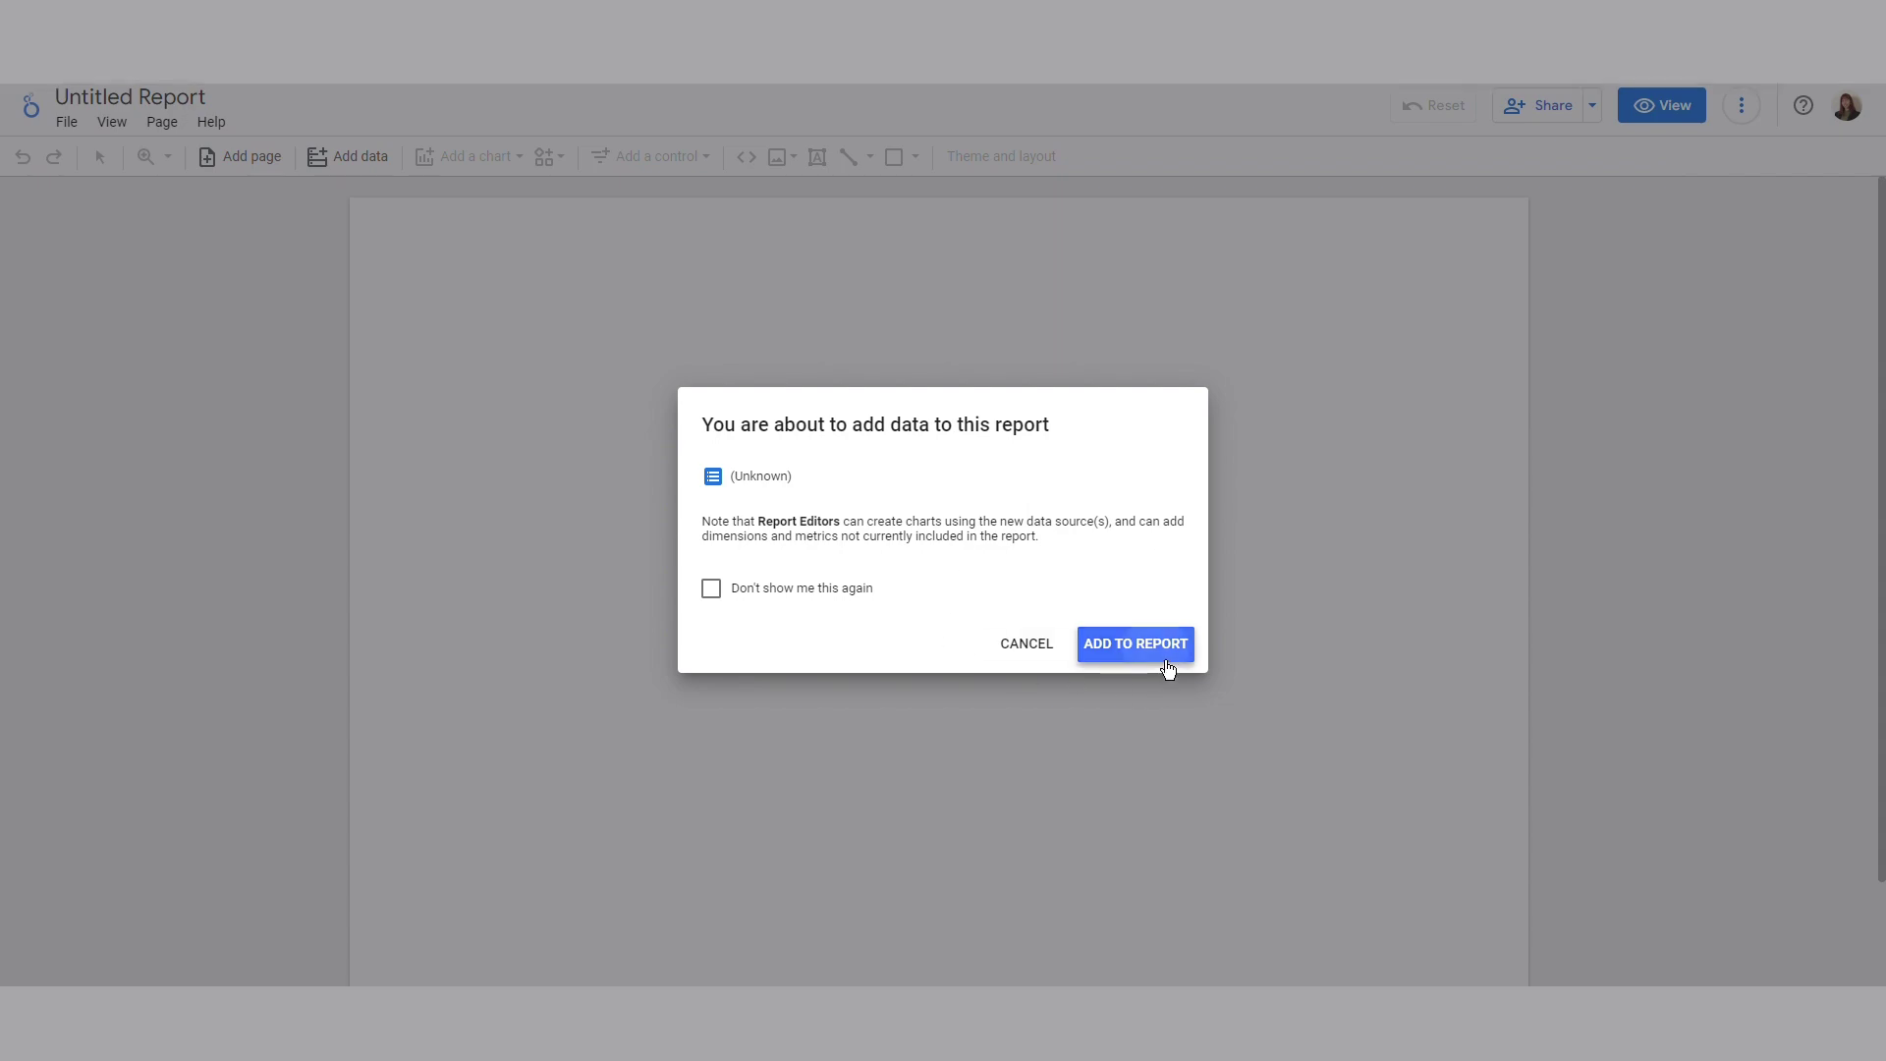